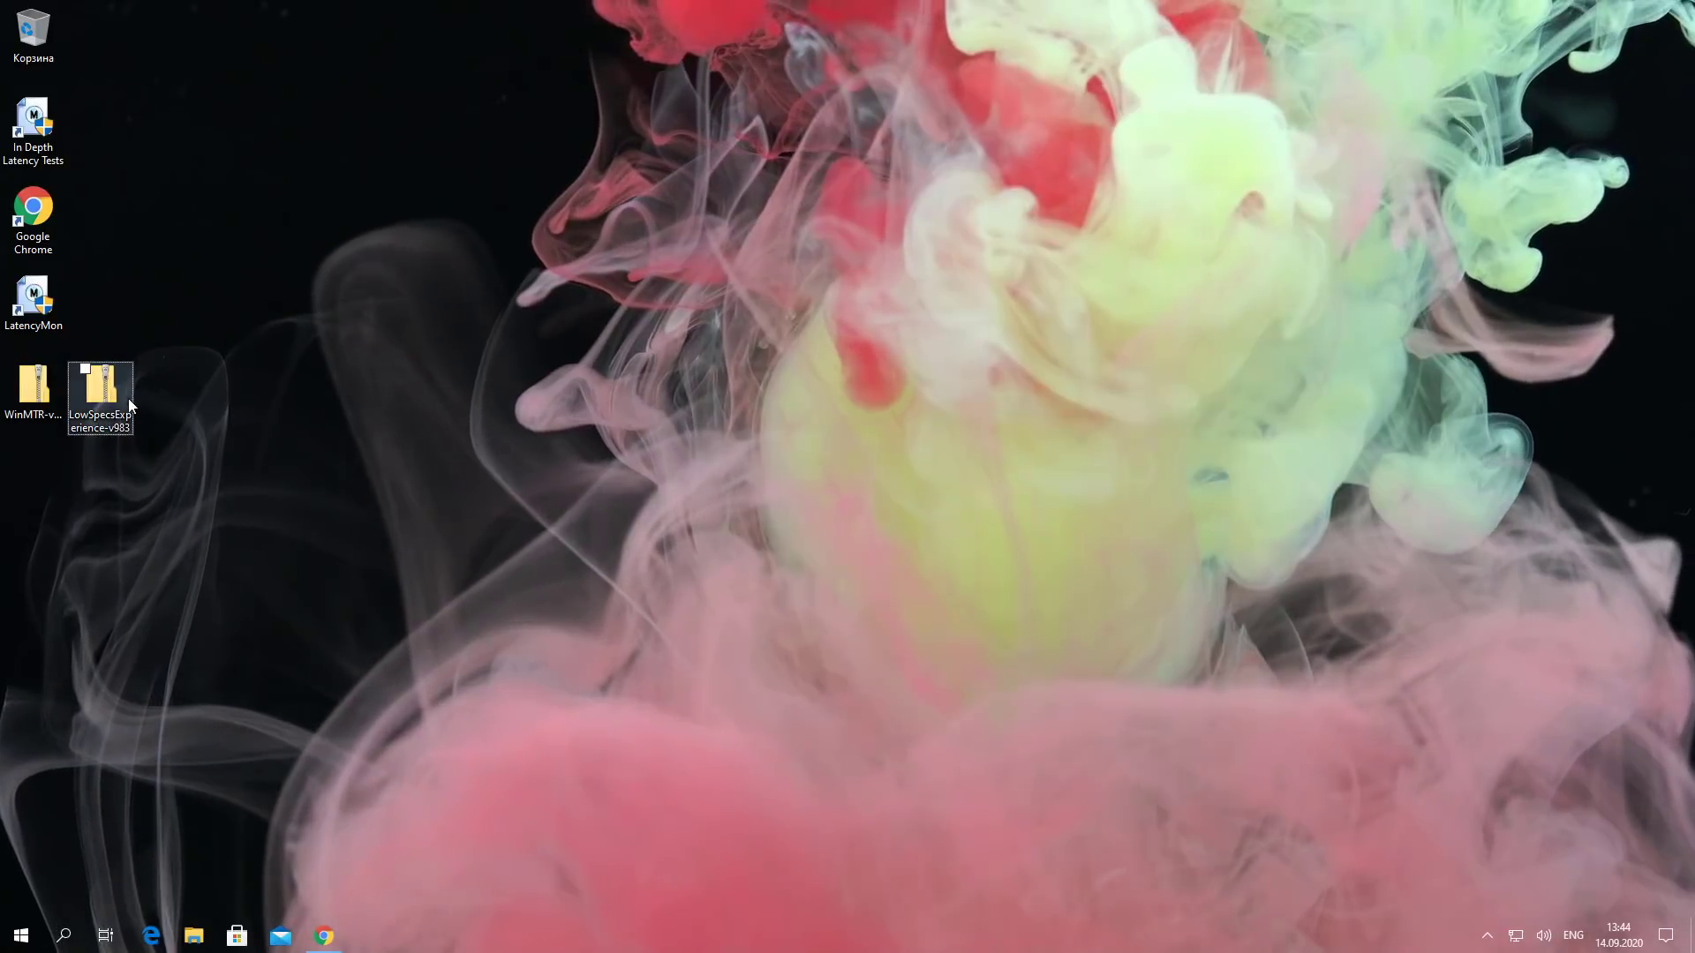
# - Extract the LowSpecsExperience-v983 archive from the desktop into its default LowSpecsExperience-v983 folder on the desktop
pyautogui.click(99, 402)
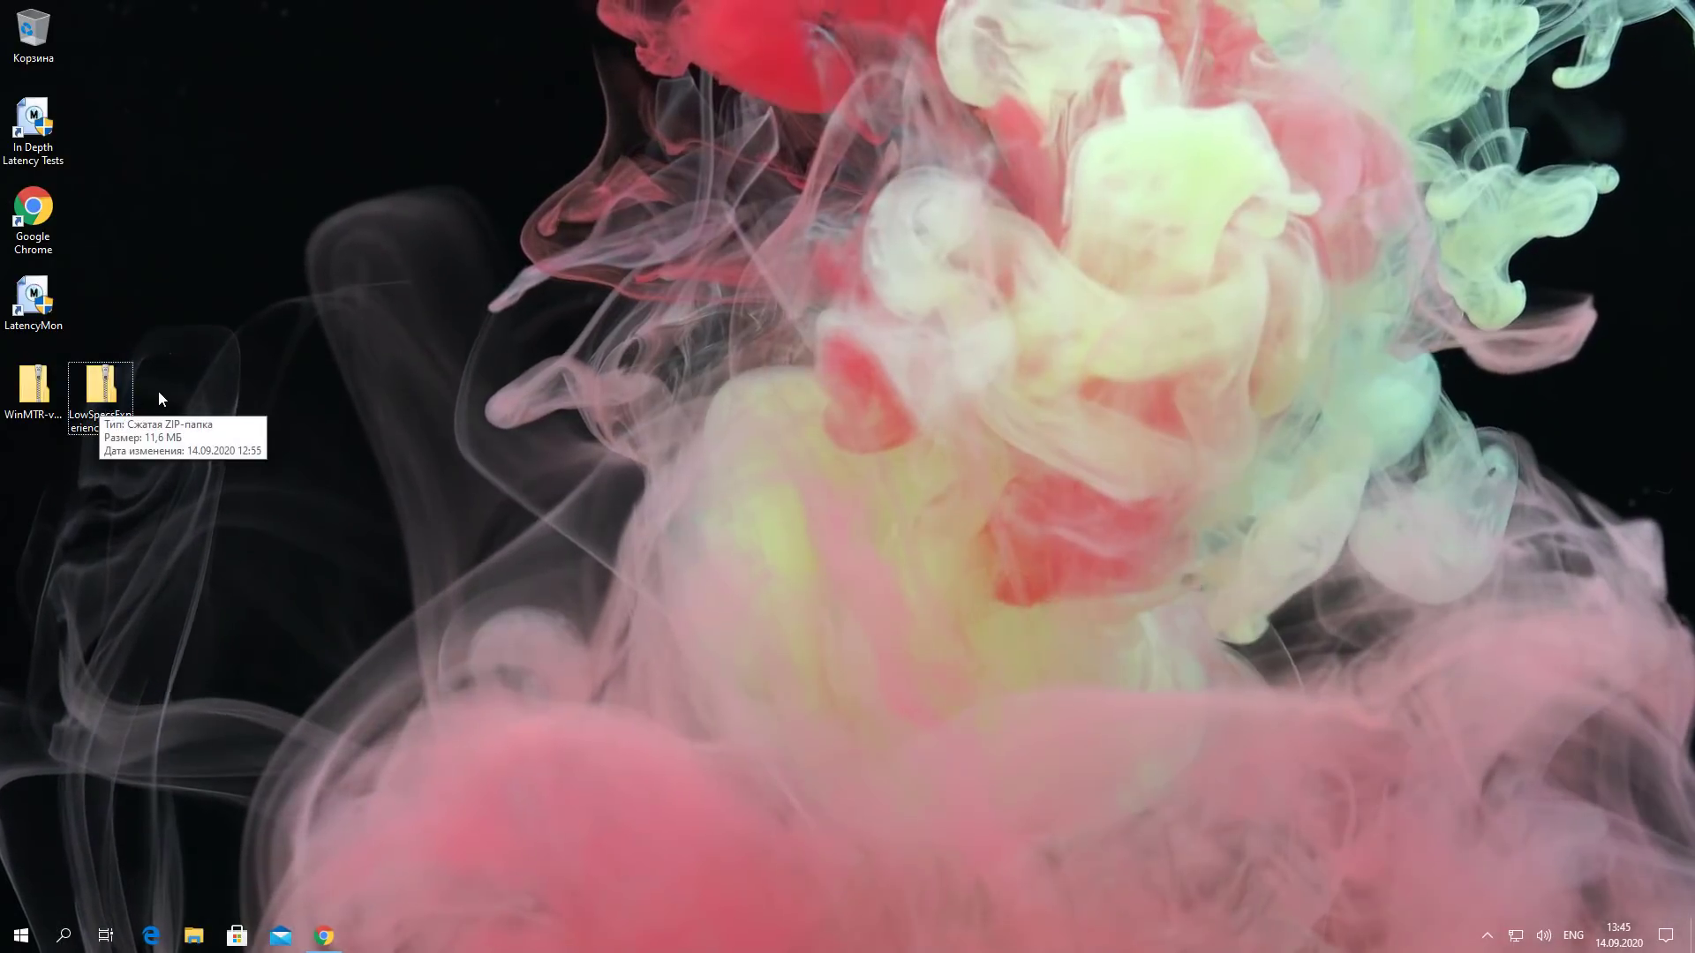
pyautogui.rightClick(111, 389)
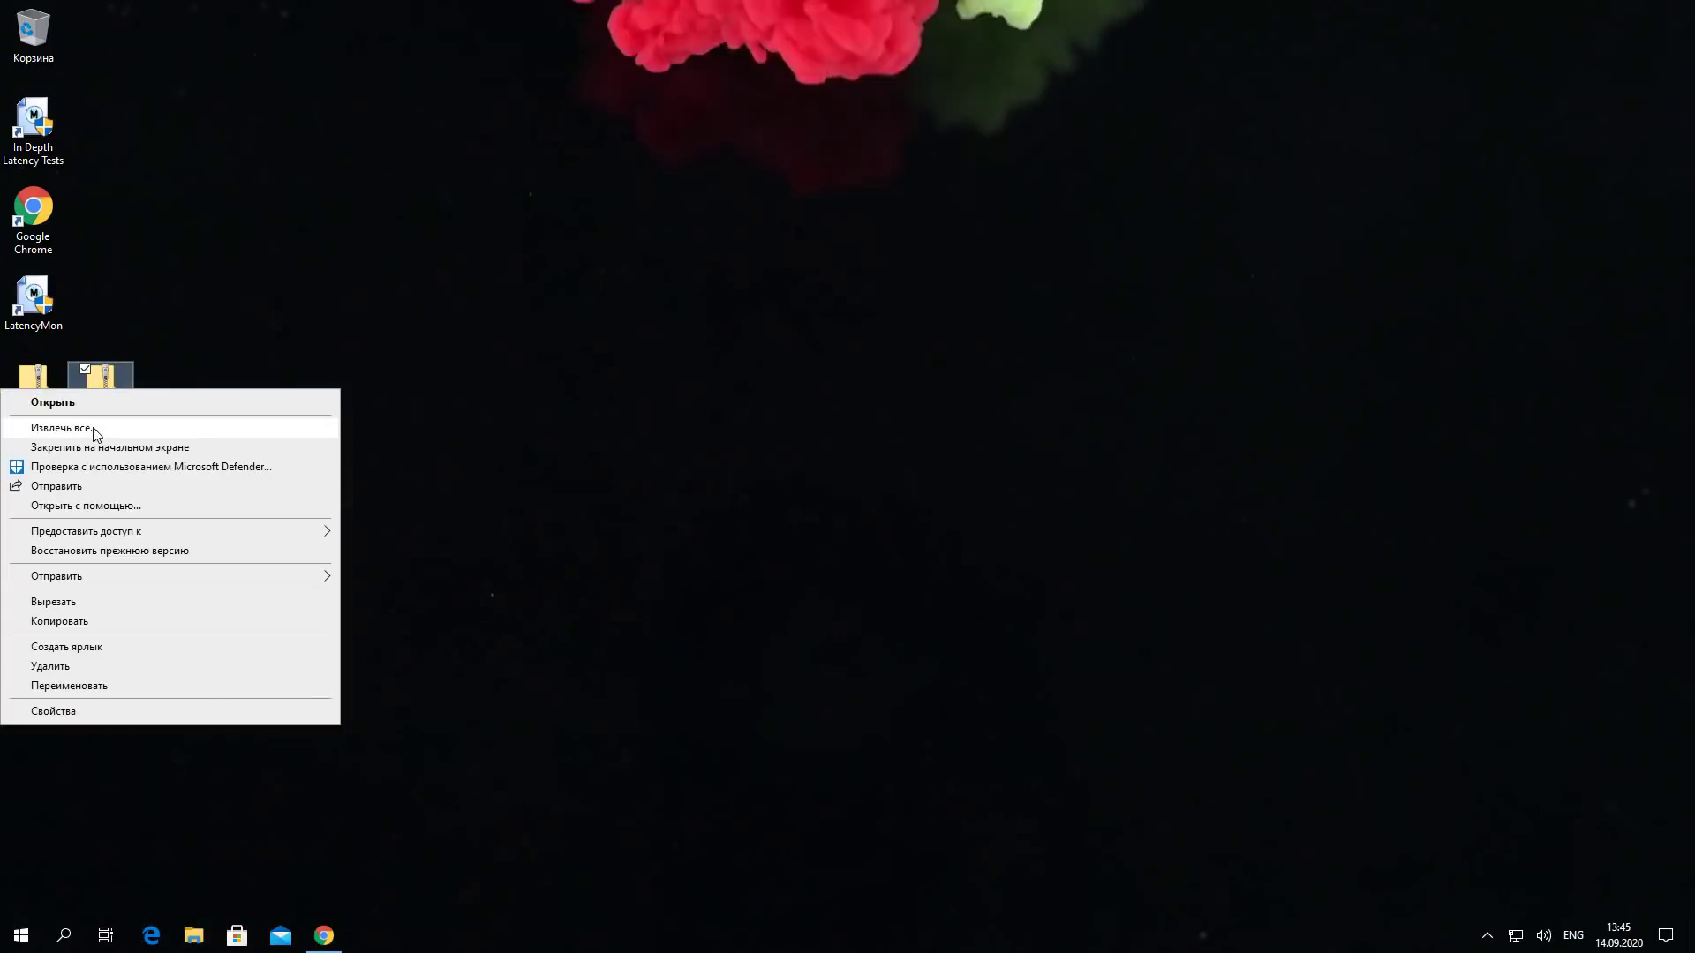
pyautogui.click(96, 433)
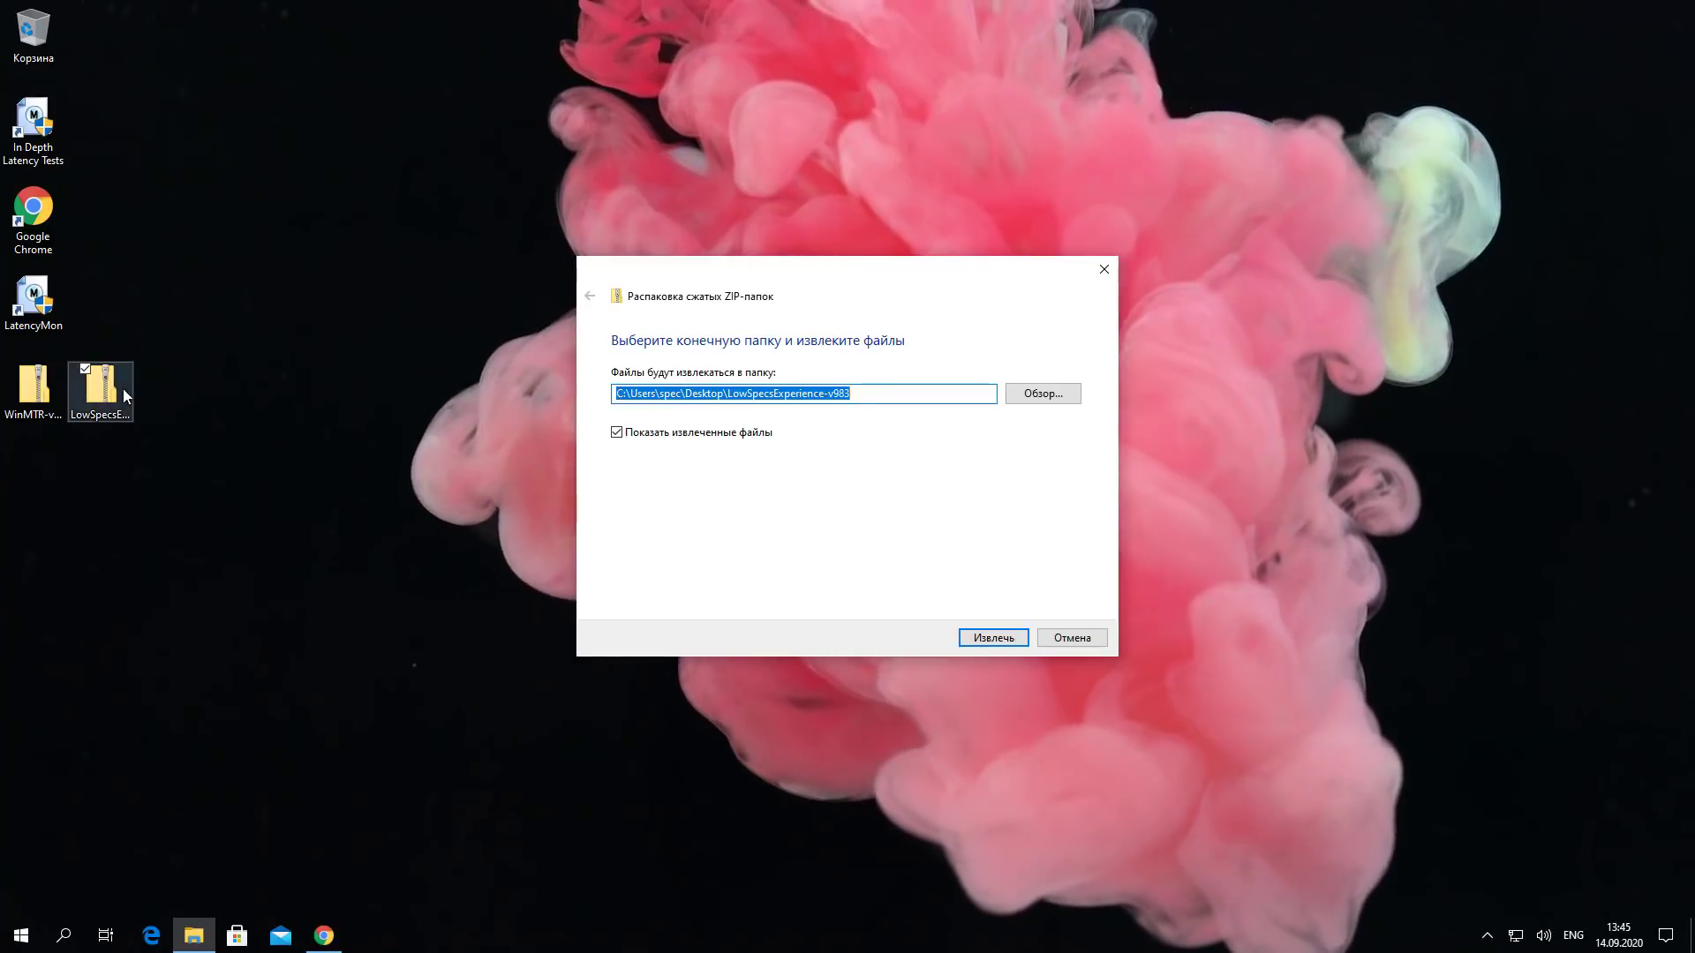
pyautogui.click(989, 638)
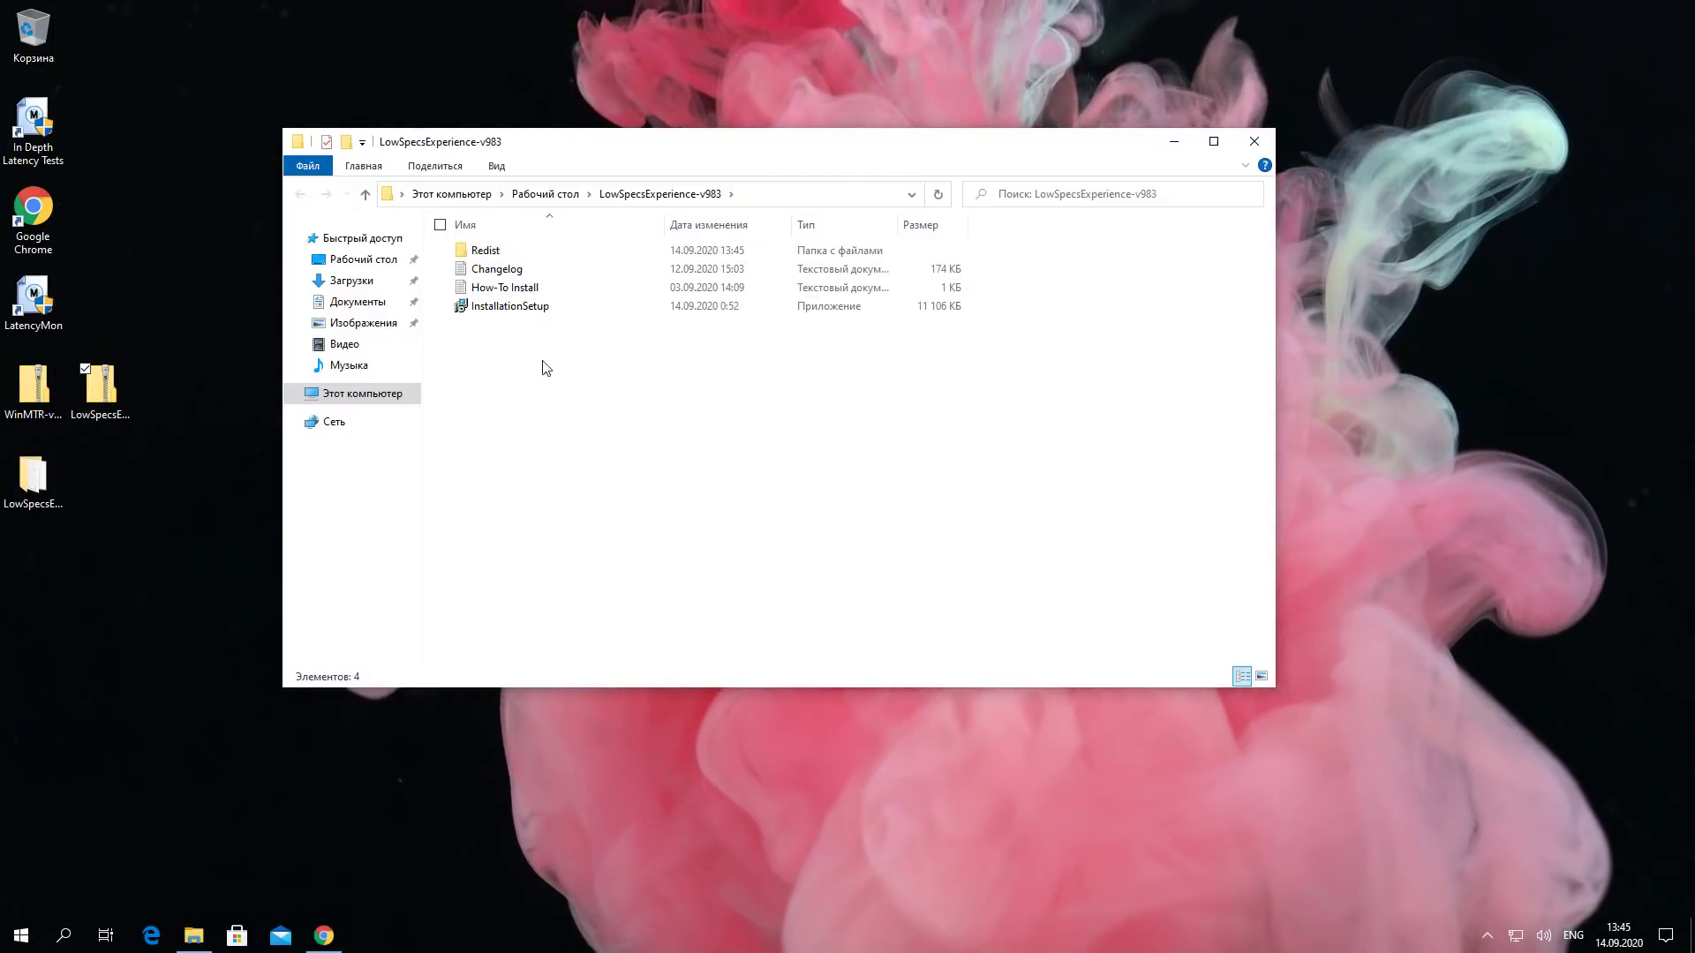
# - Install Low Specs Experience v9.8.3 with InstallationSetup, accepting the license and keeping both desktop shortcuts, and close the folder window
pyautogui.doubleClick(499, 308)
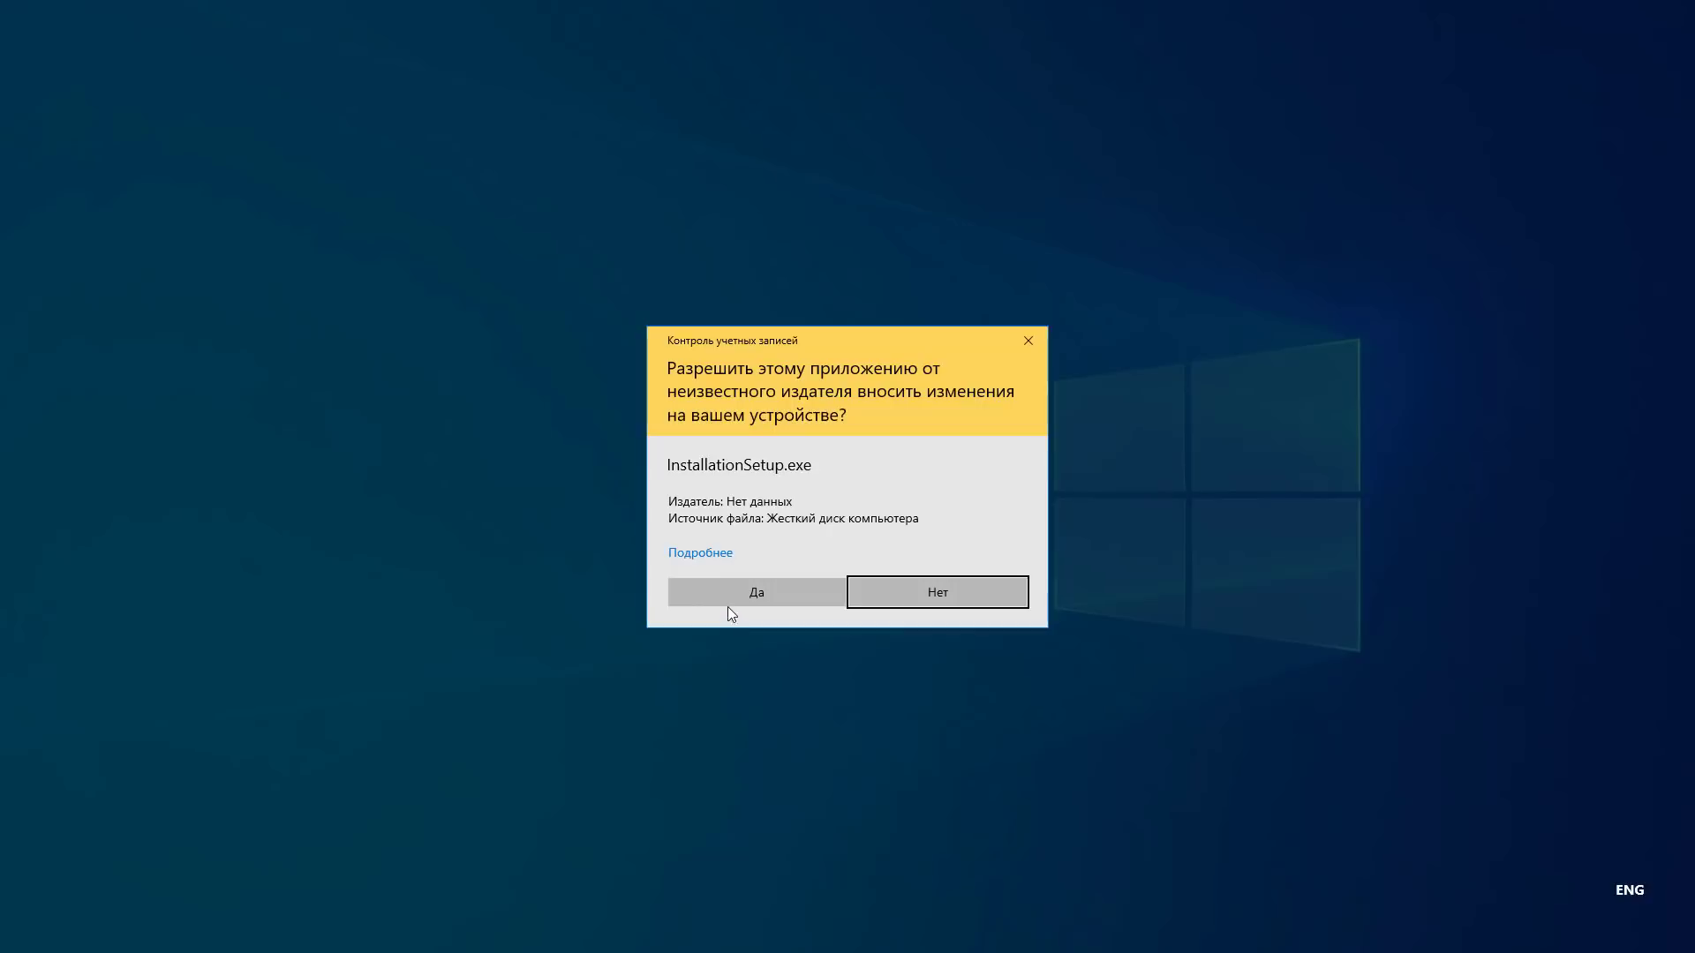
pyautogui.click(729, 591)
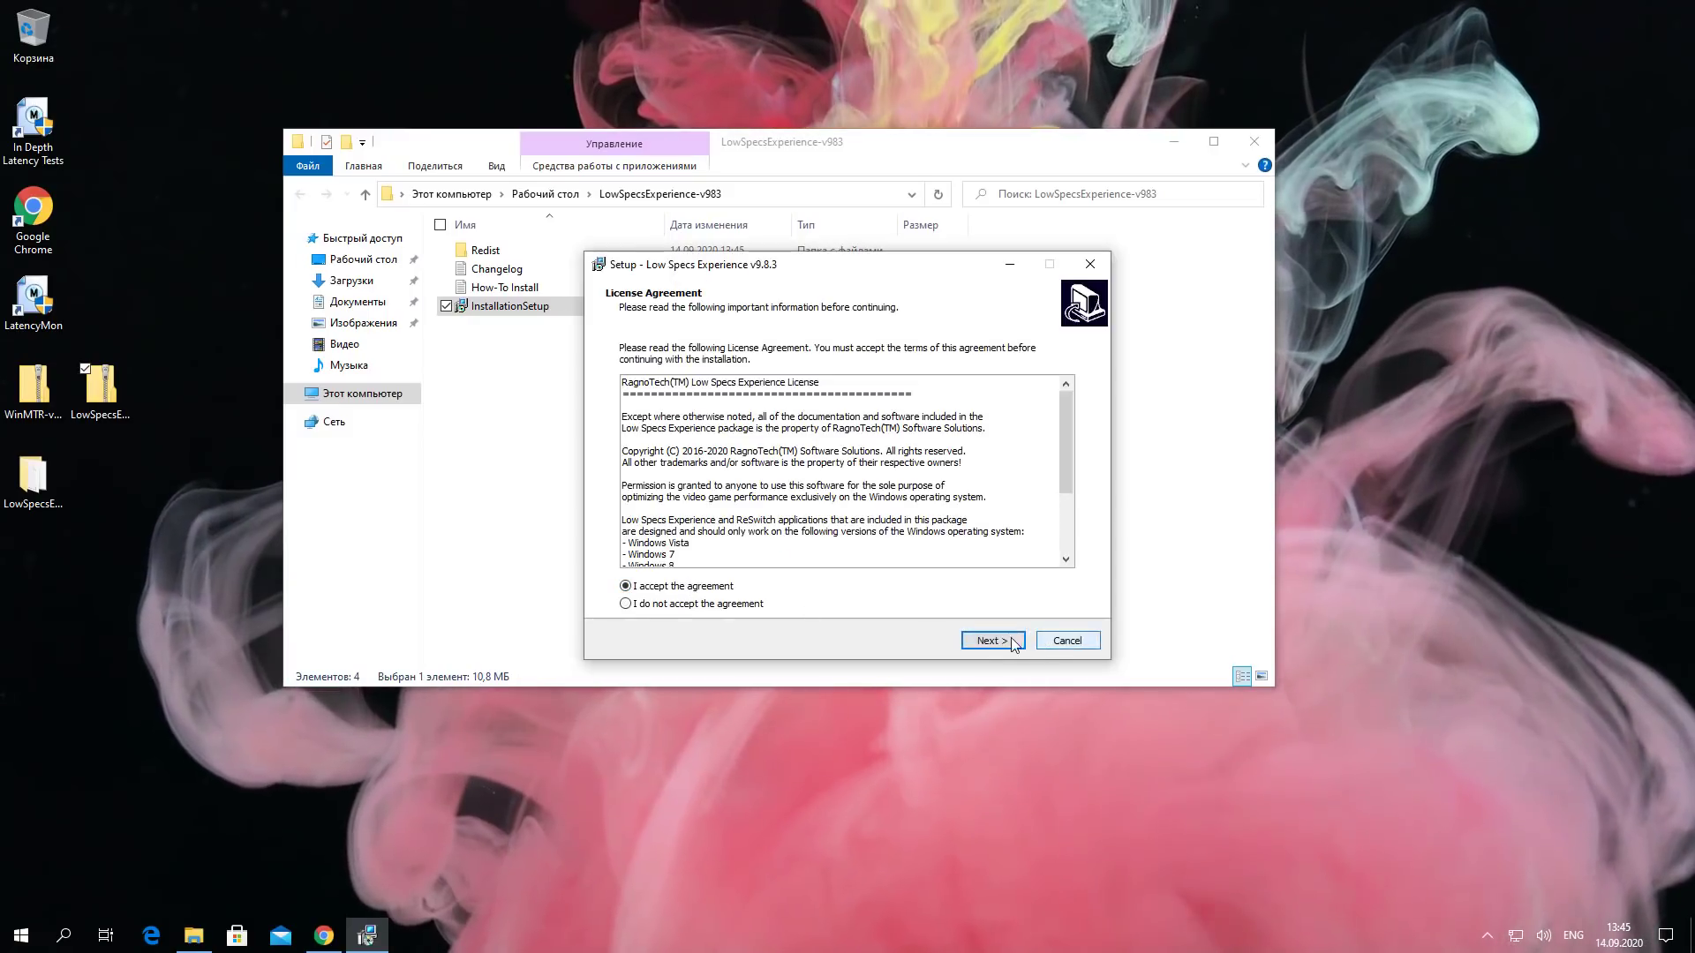
pyautogui.click(989, 640)
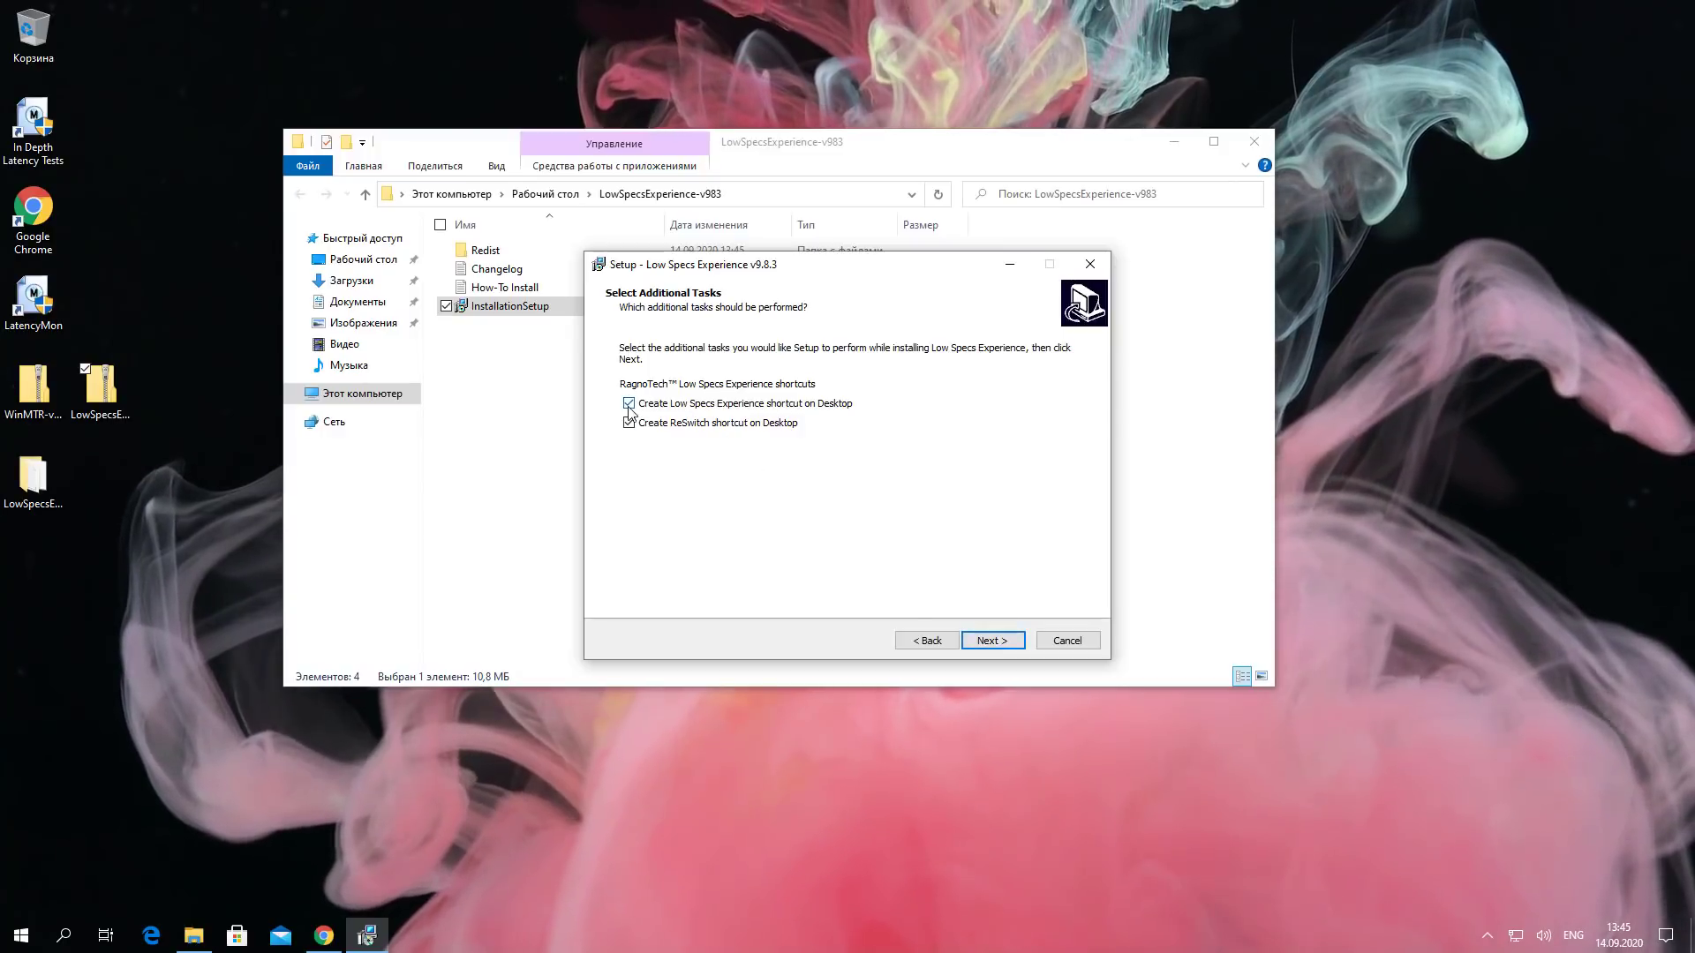
pyautogui.click(1001, 647)
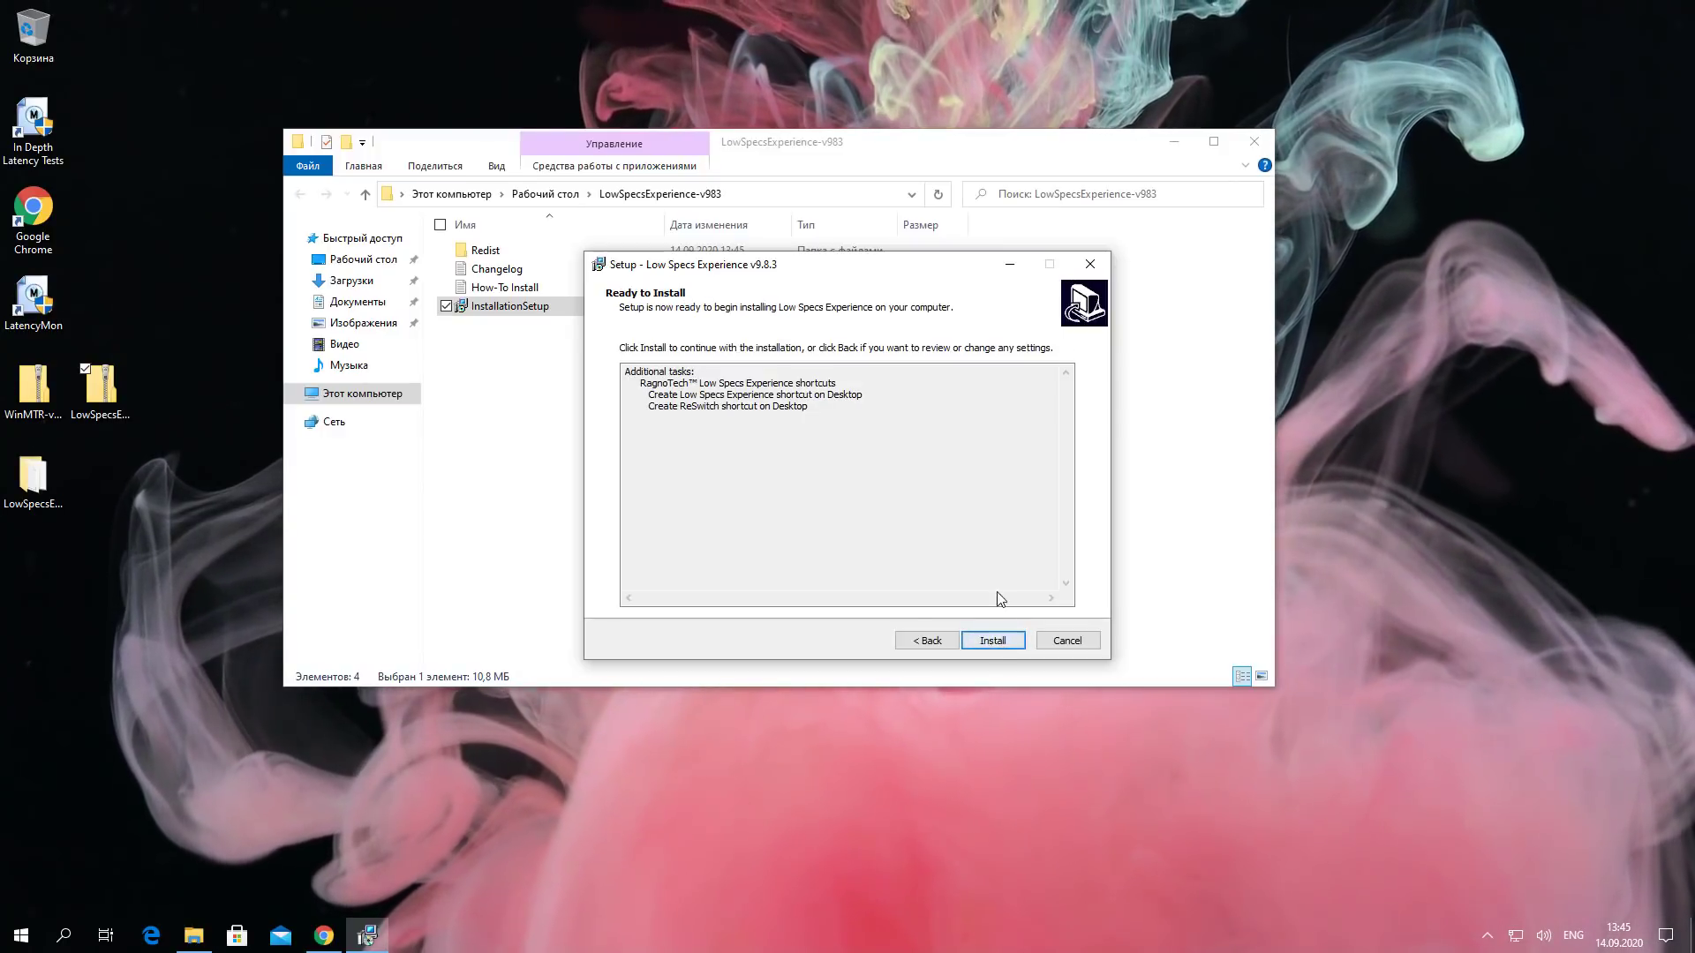
pyautogui.click(993, 643)
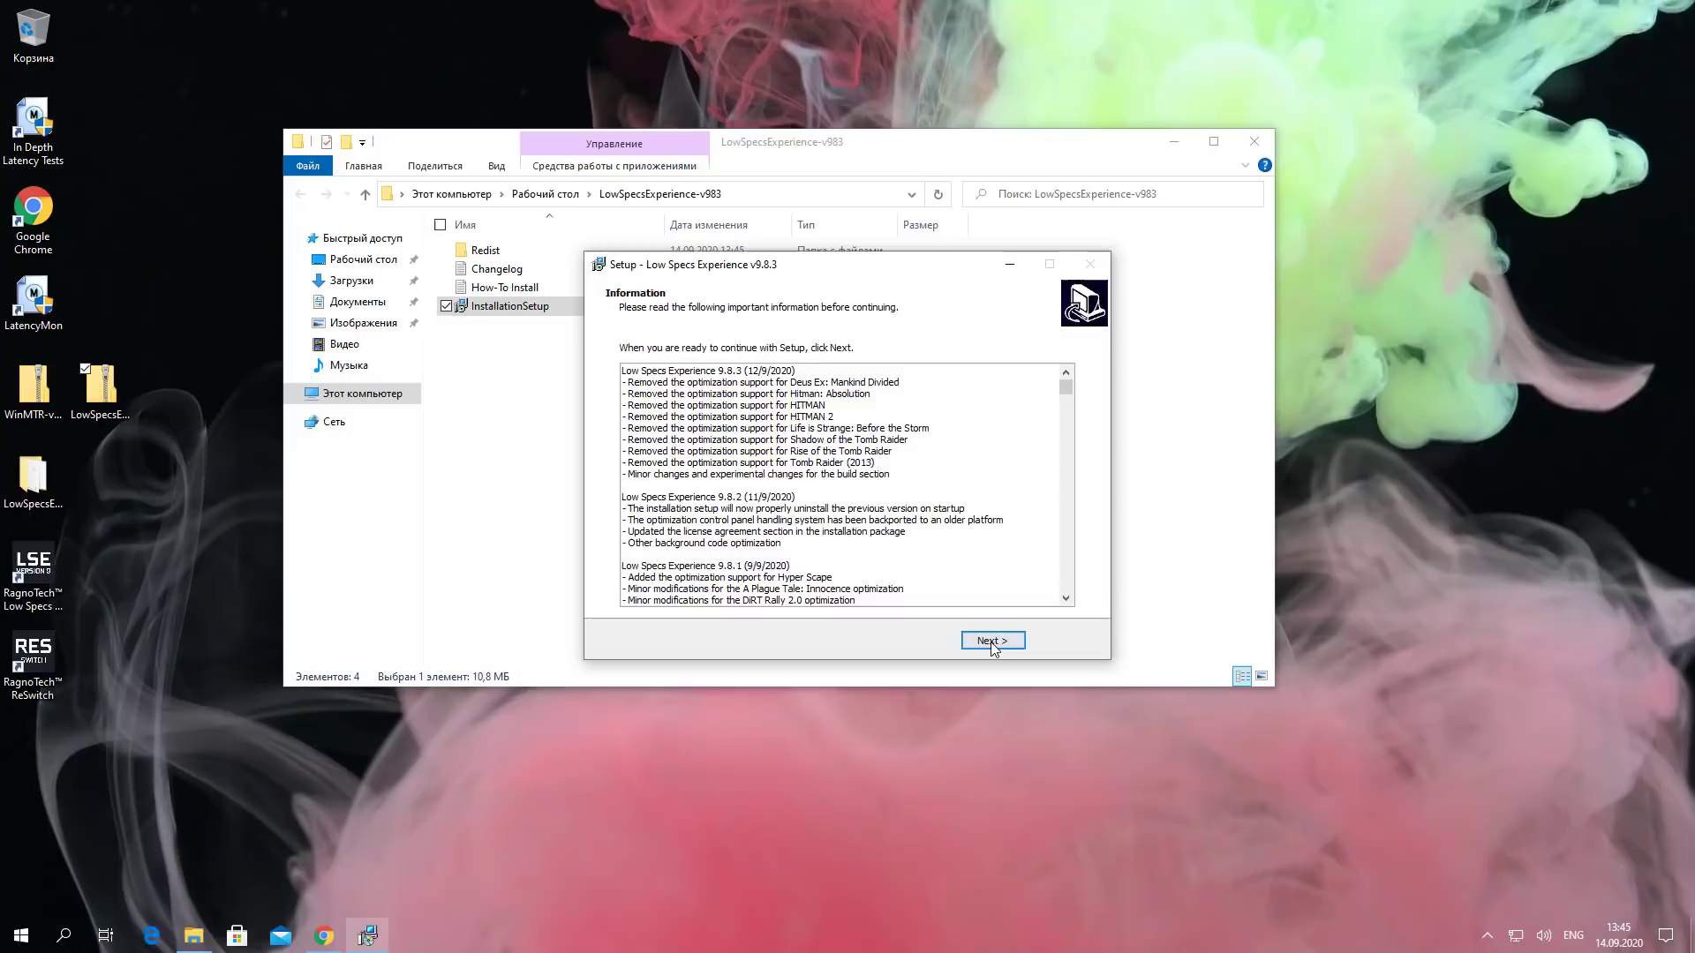
pyautogui.click(993, 641)
pyautogui.click(993, 641)
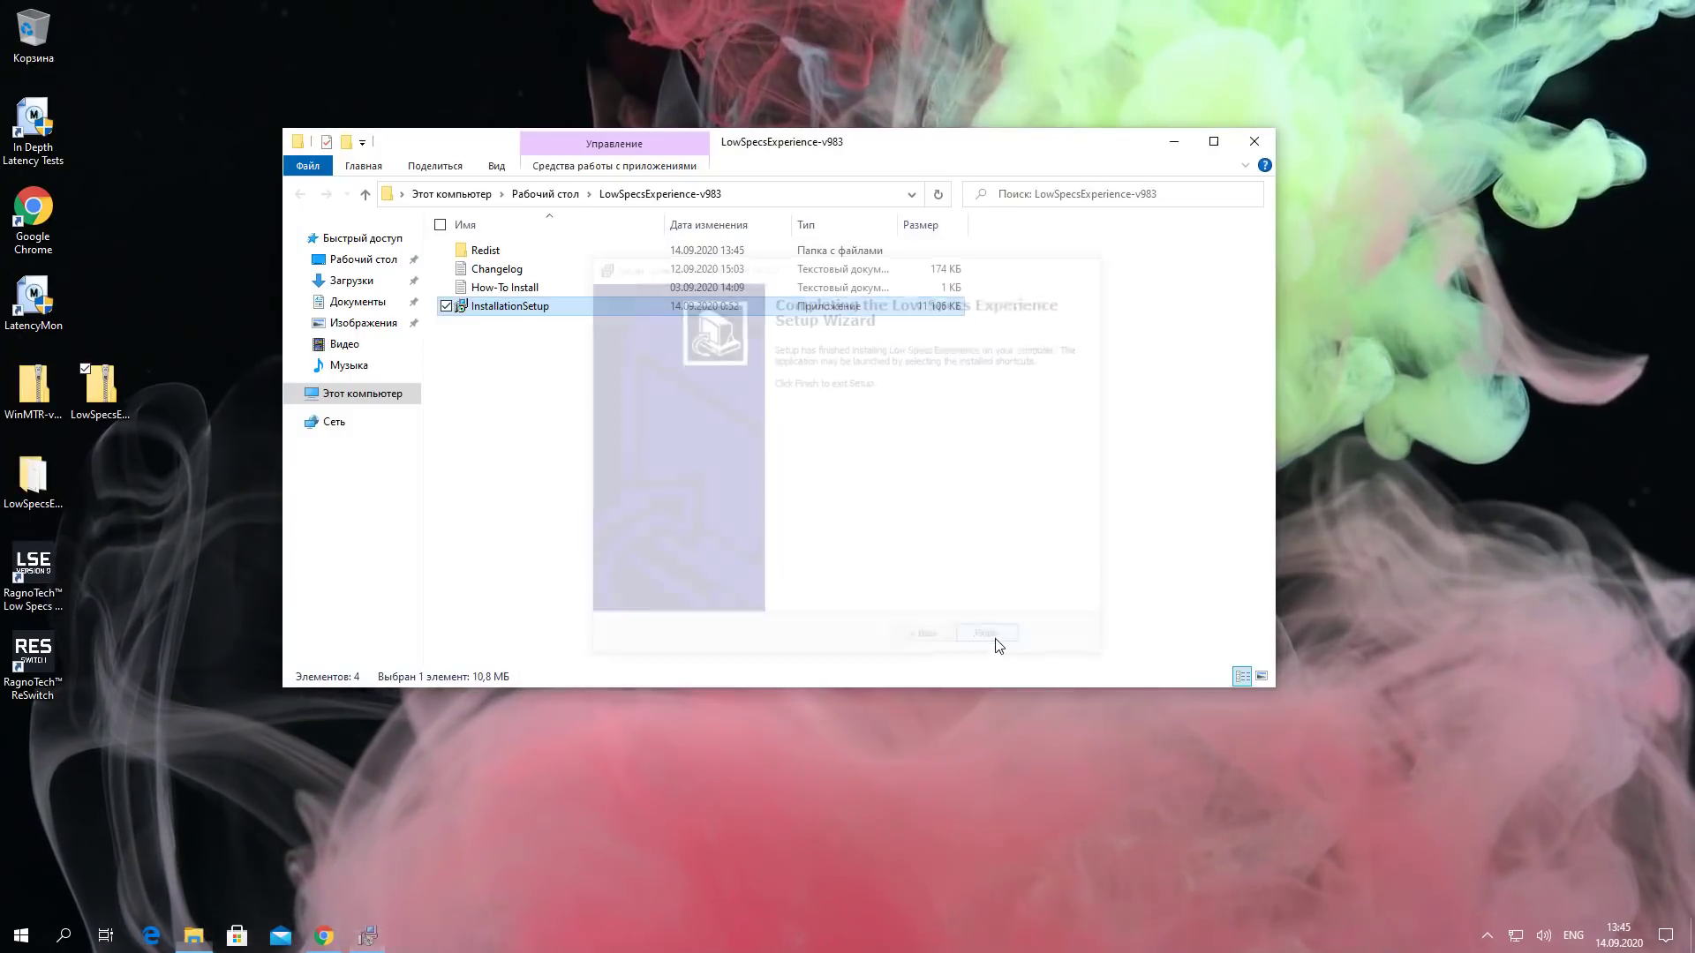
pyautogui.click(1254, 143)
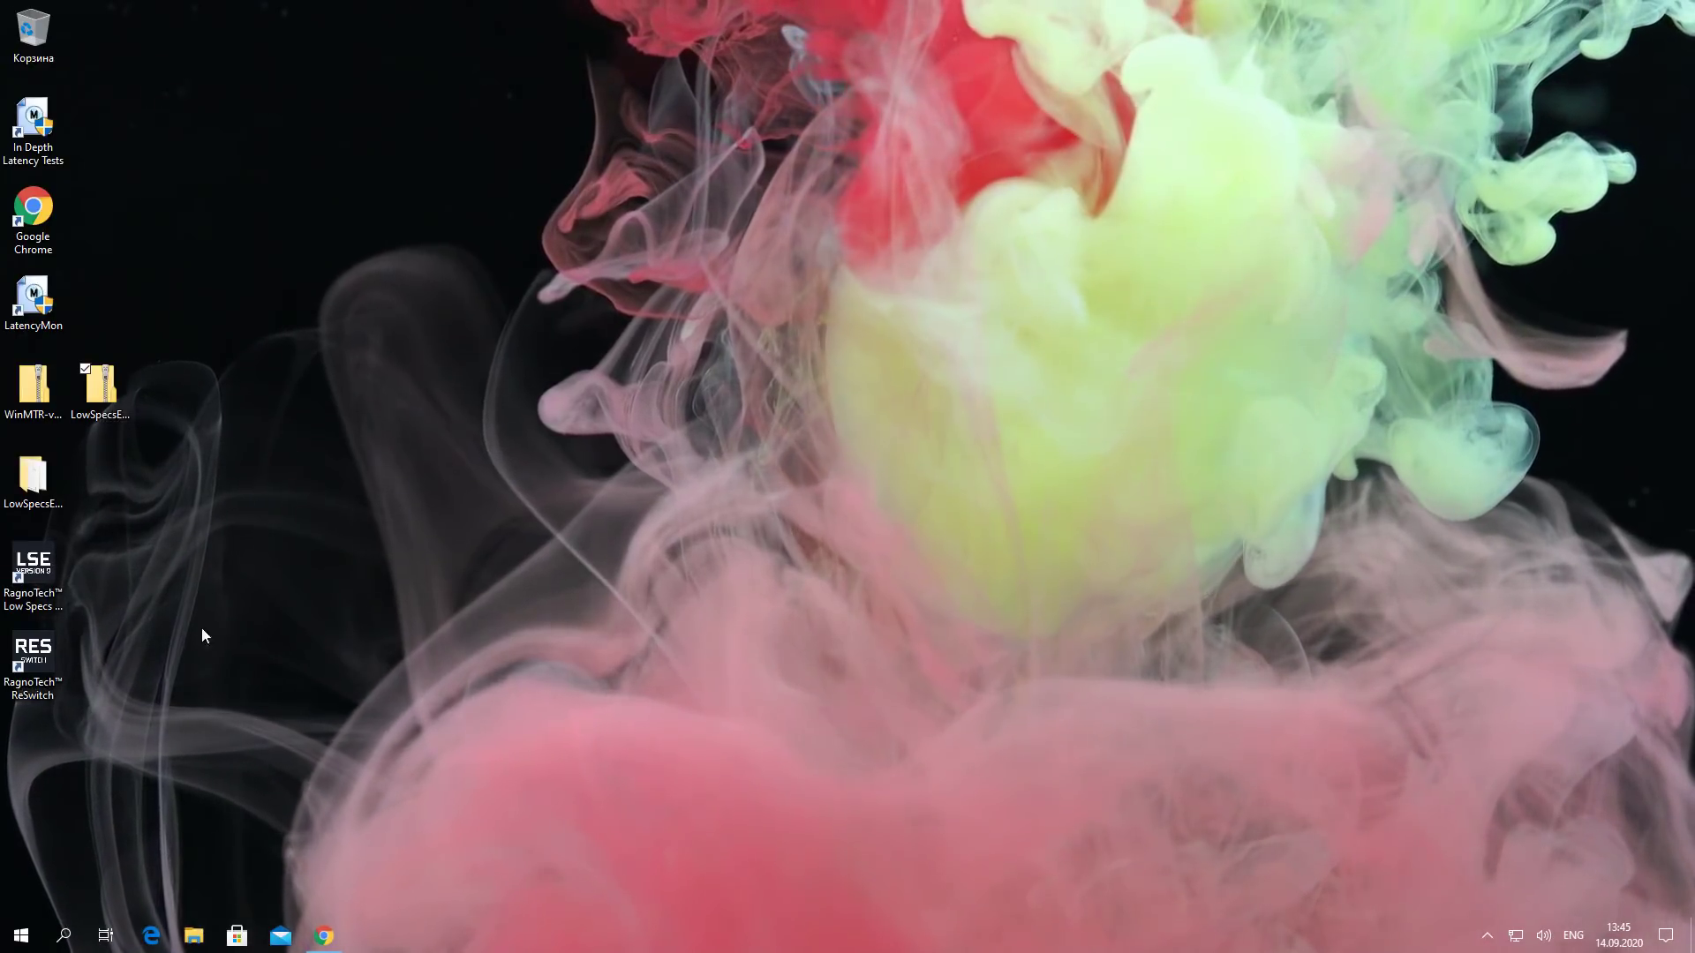
# - Launch Low Specs Experience from its desktop shortcut and continue past the G2A marketplace offer
pyautogui.click(35, 609)
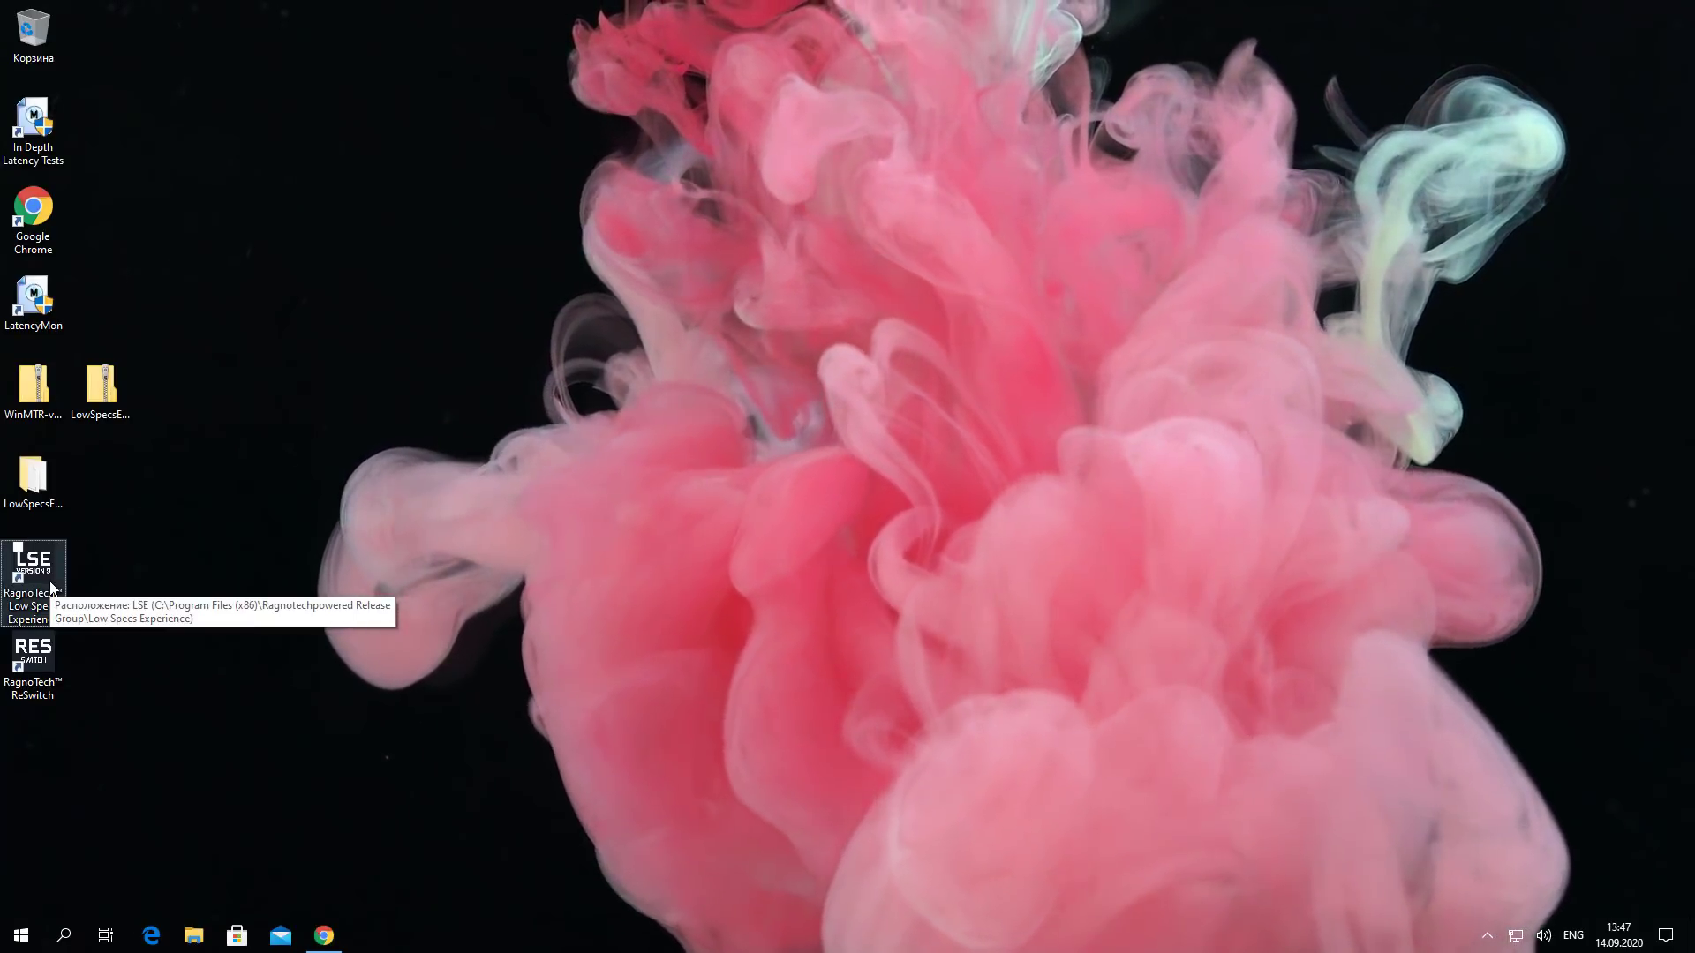
pyautogui.click(50, 585)
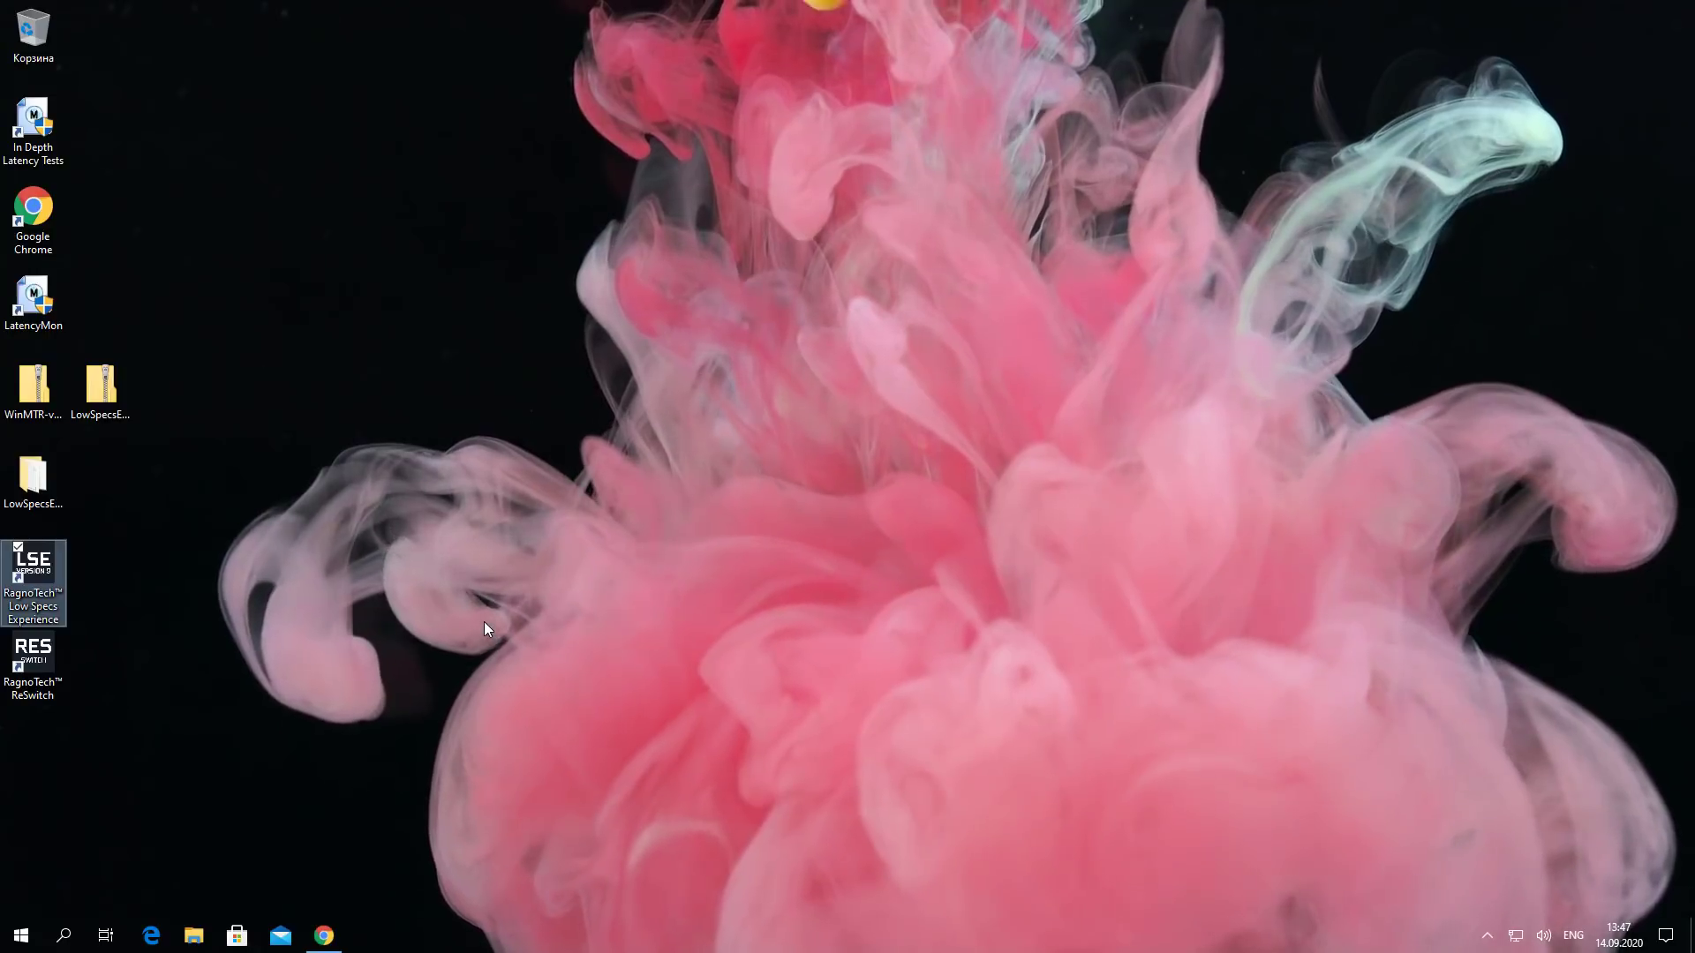
pyautogui.press('Return')
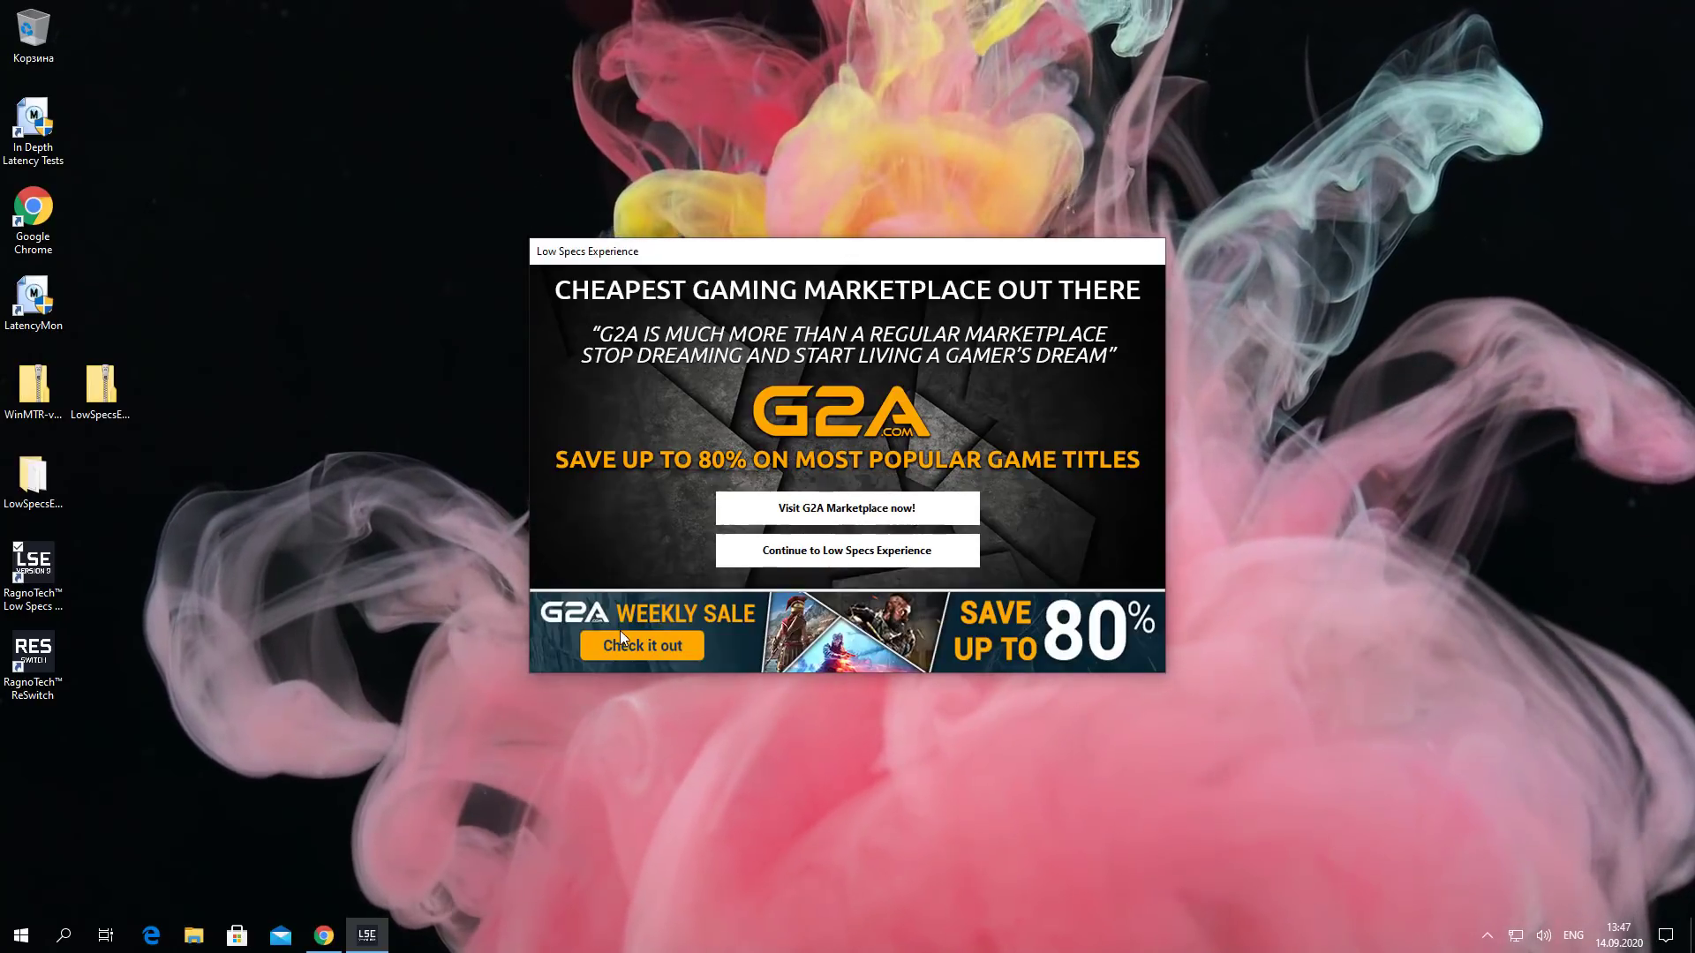
pyautogui.click(842, 553)
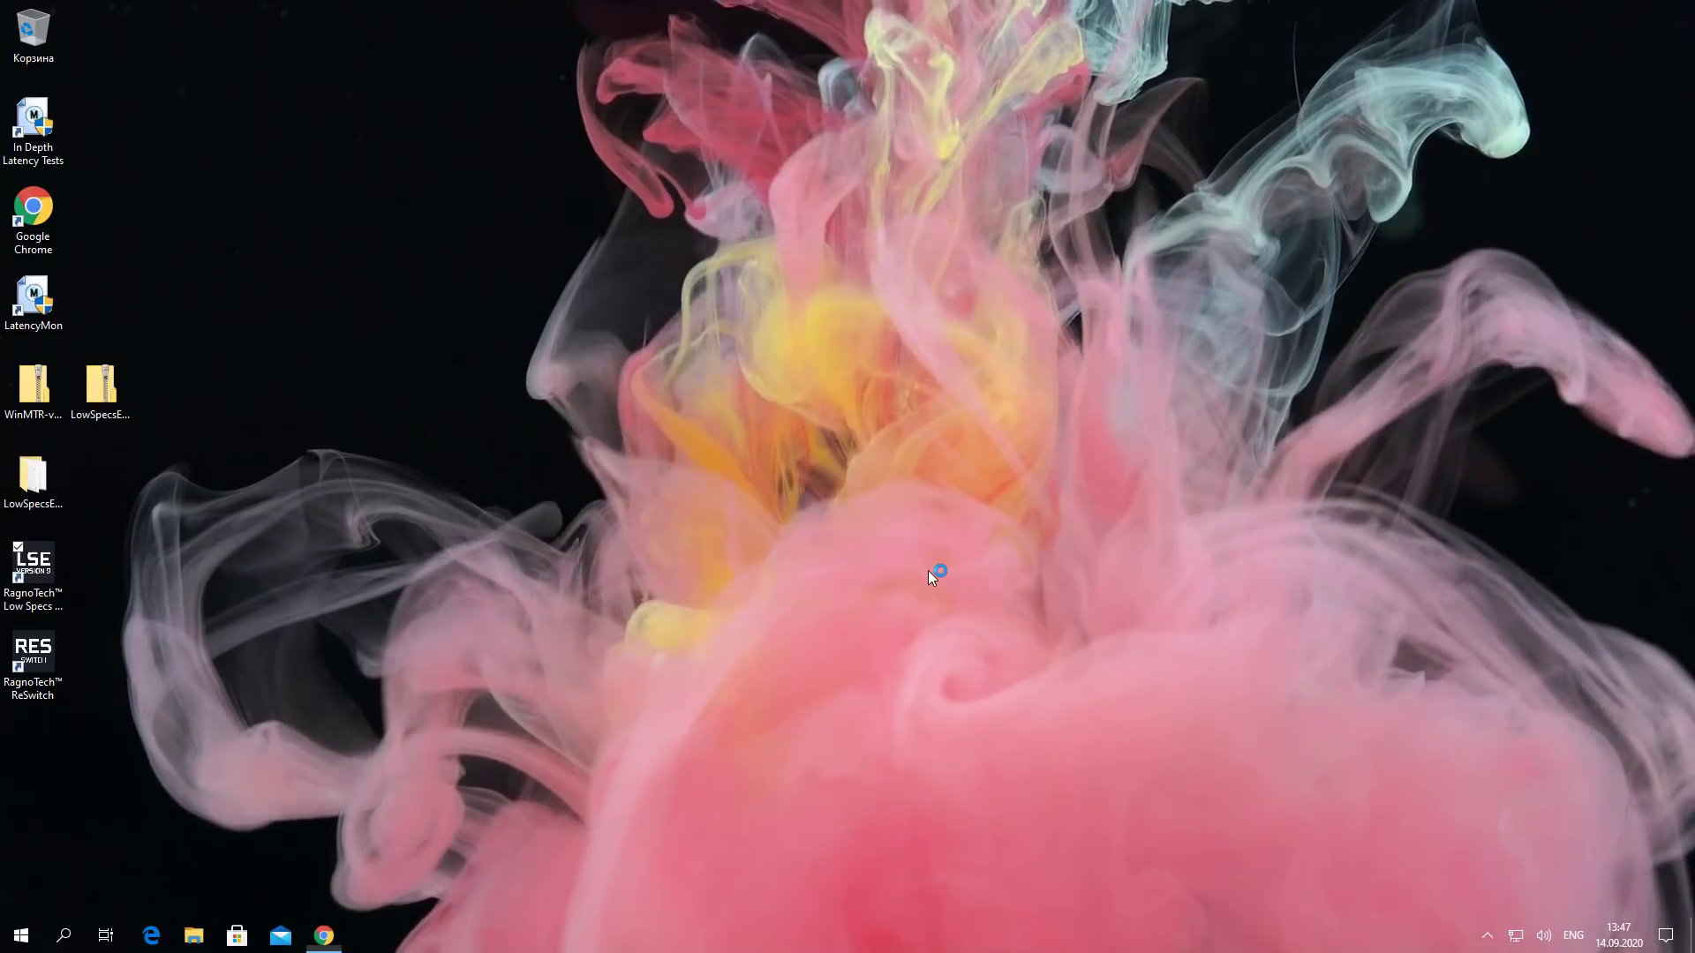
# - Close the G2A page in the browser and minimize the browser window
pyautogui.click(1427, 266)
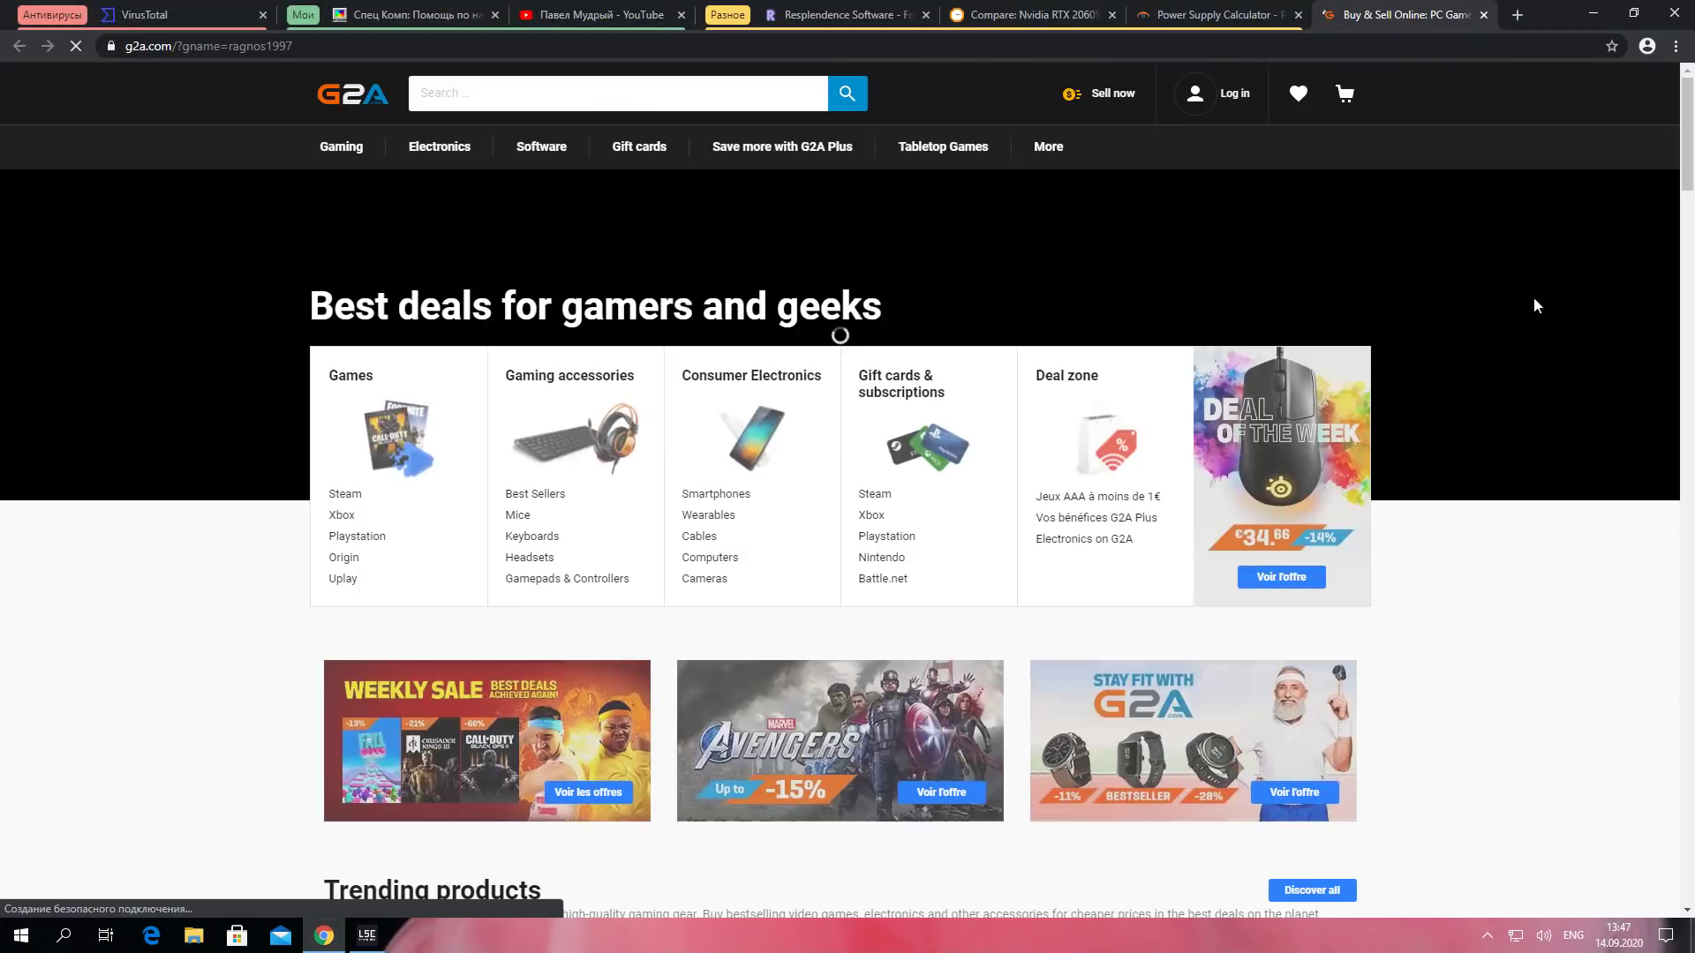
pyautogui.click(1484, 16)
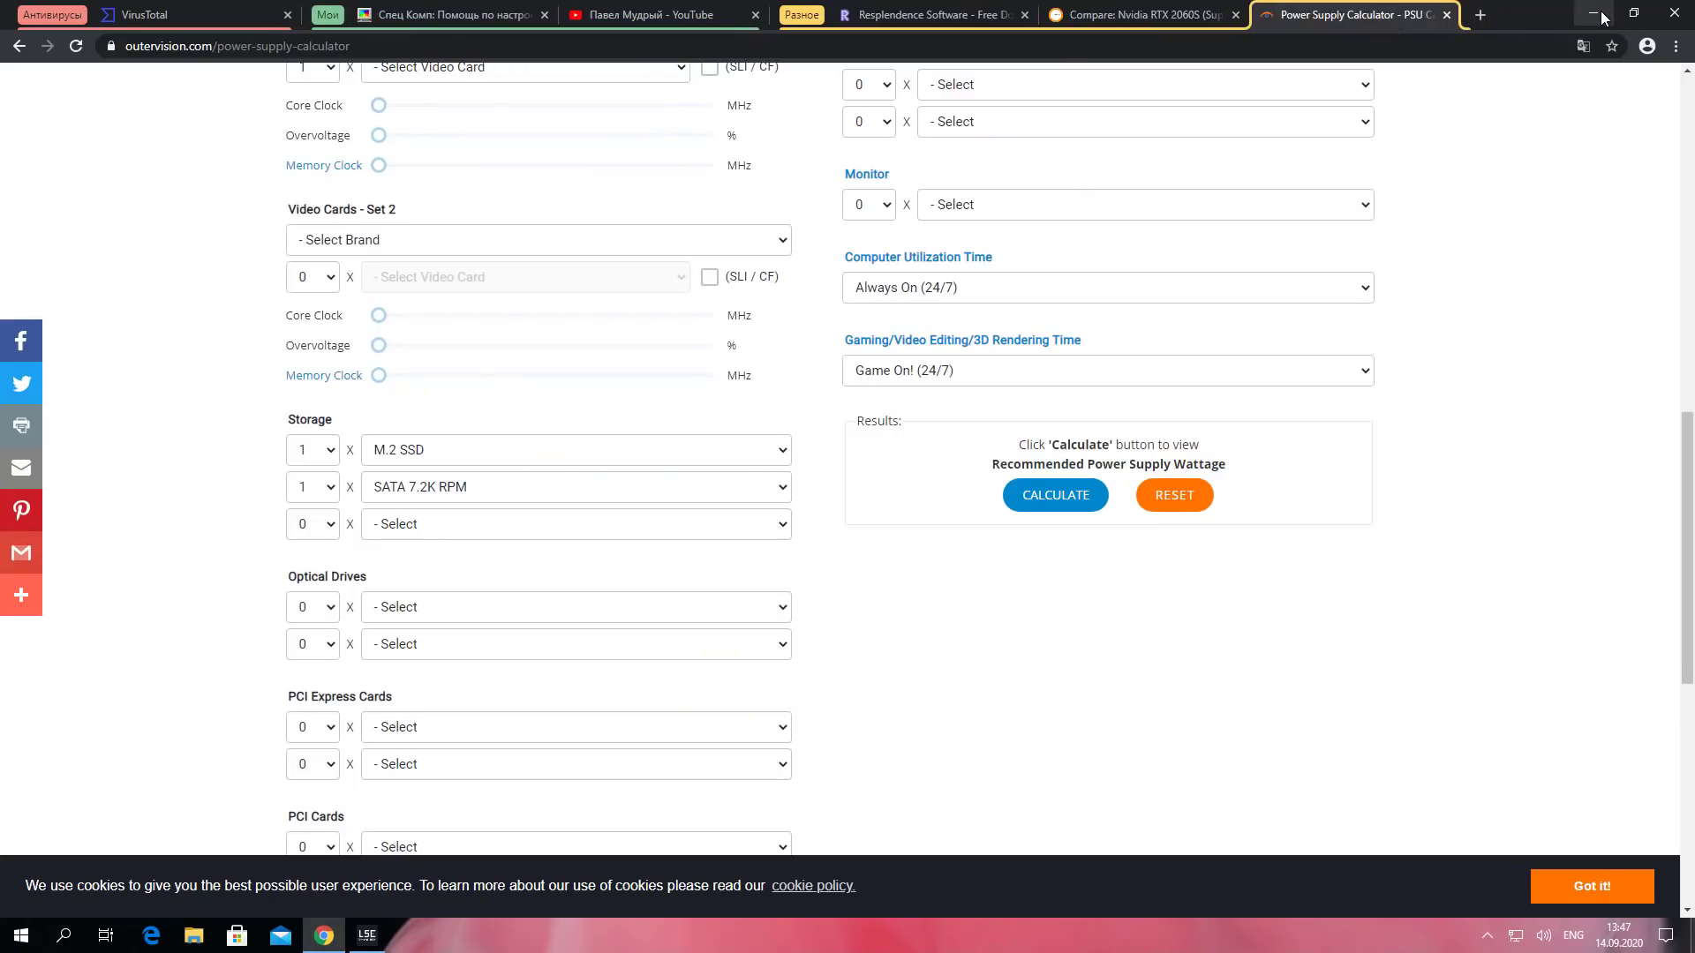
pyautogui.click(1598, 14)
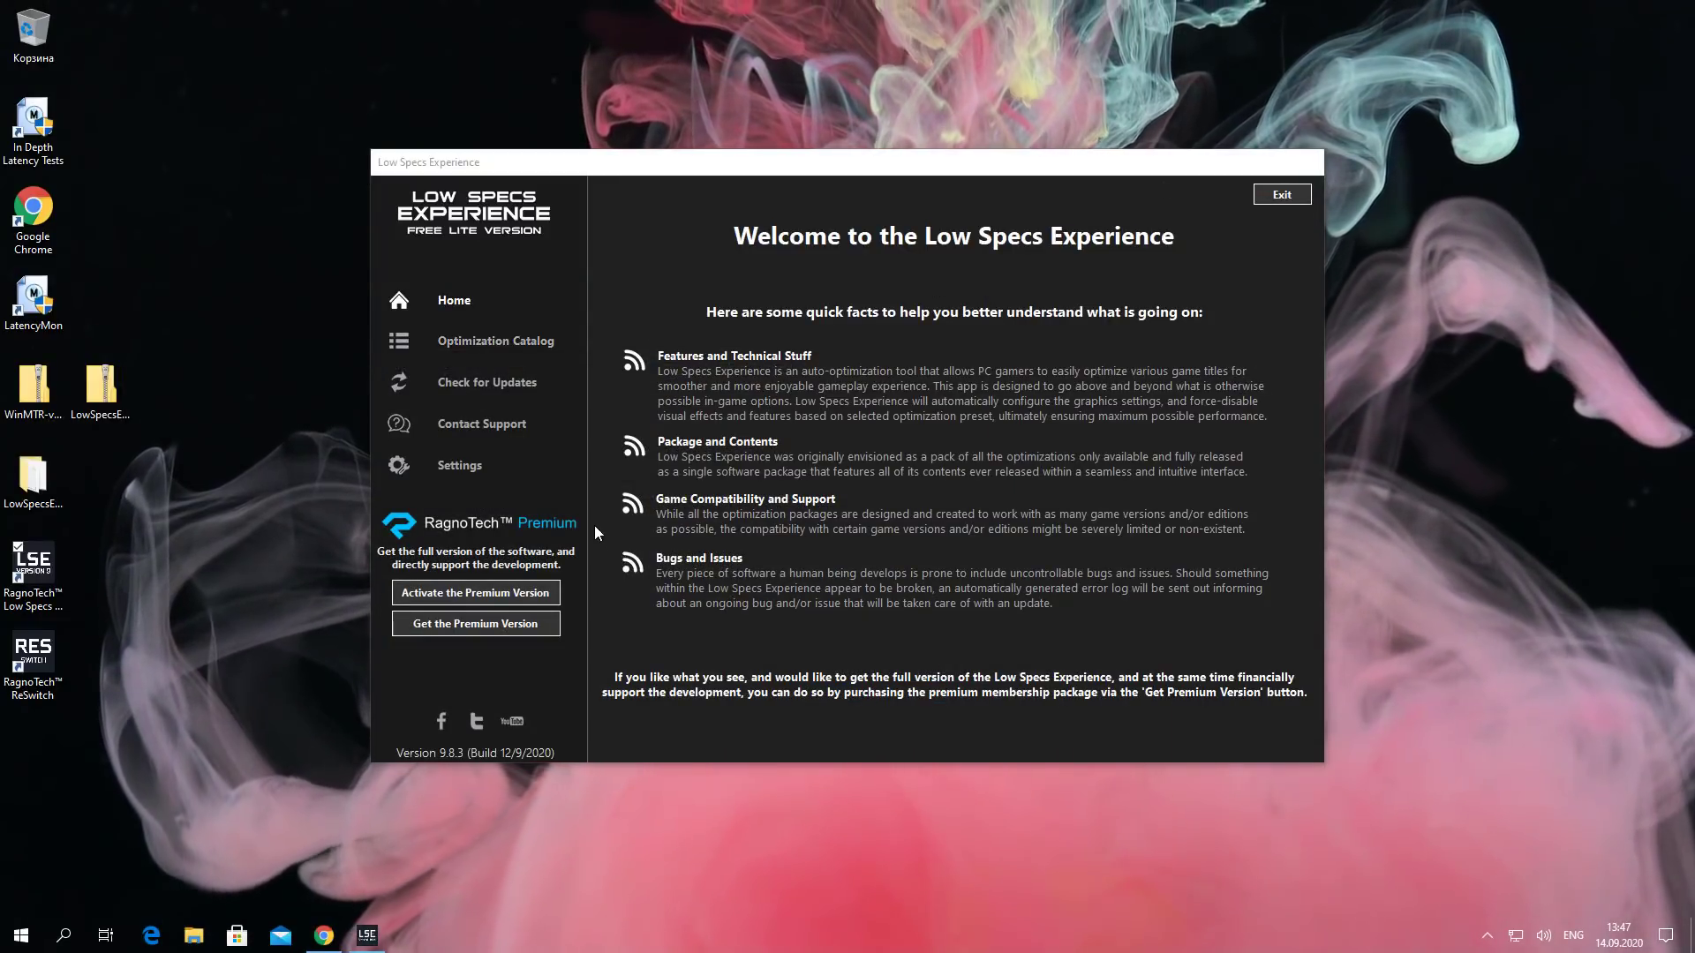
# - Enable the optimization catalog type-in search input, save the settings, and return to Low Specs Experience past the G2A offer
pyautogui.click(448, 473)
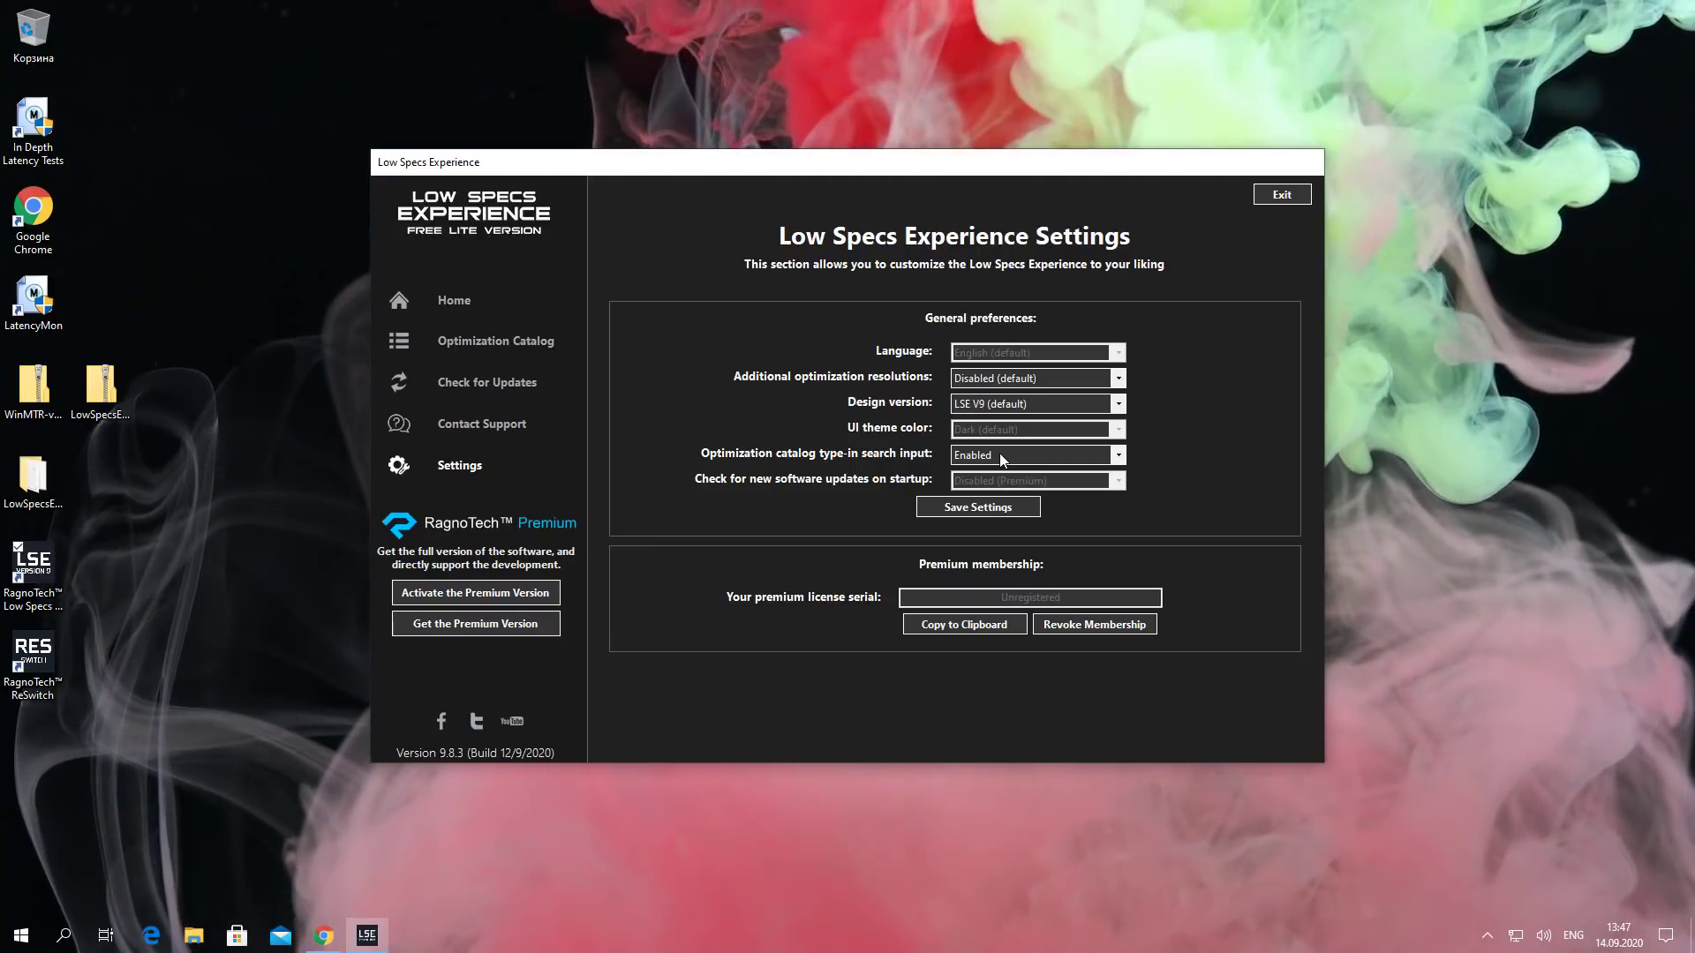
pyautogui.click(969, 508)
pyautogui.click(1001, 533)
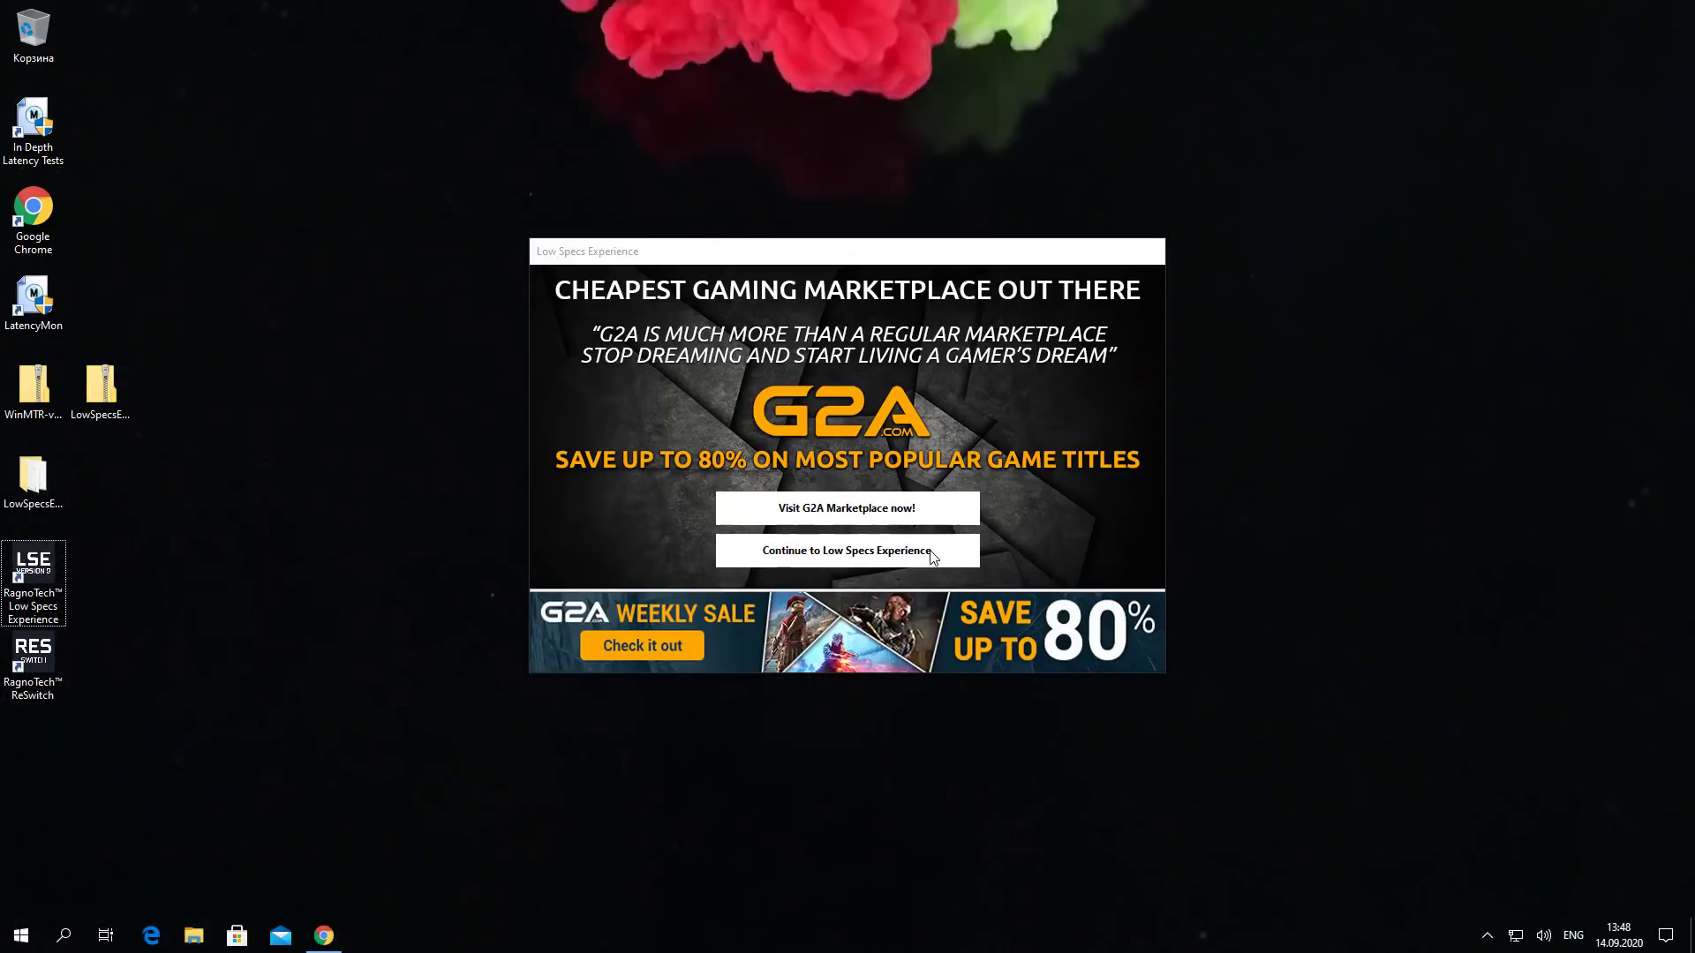
pyautogui.click(932, 554)
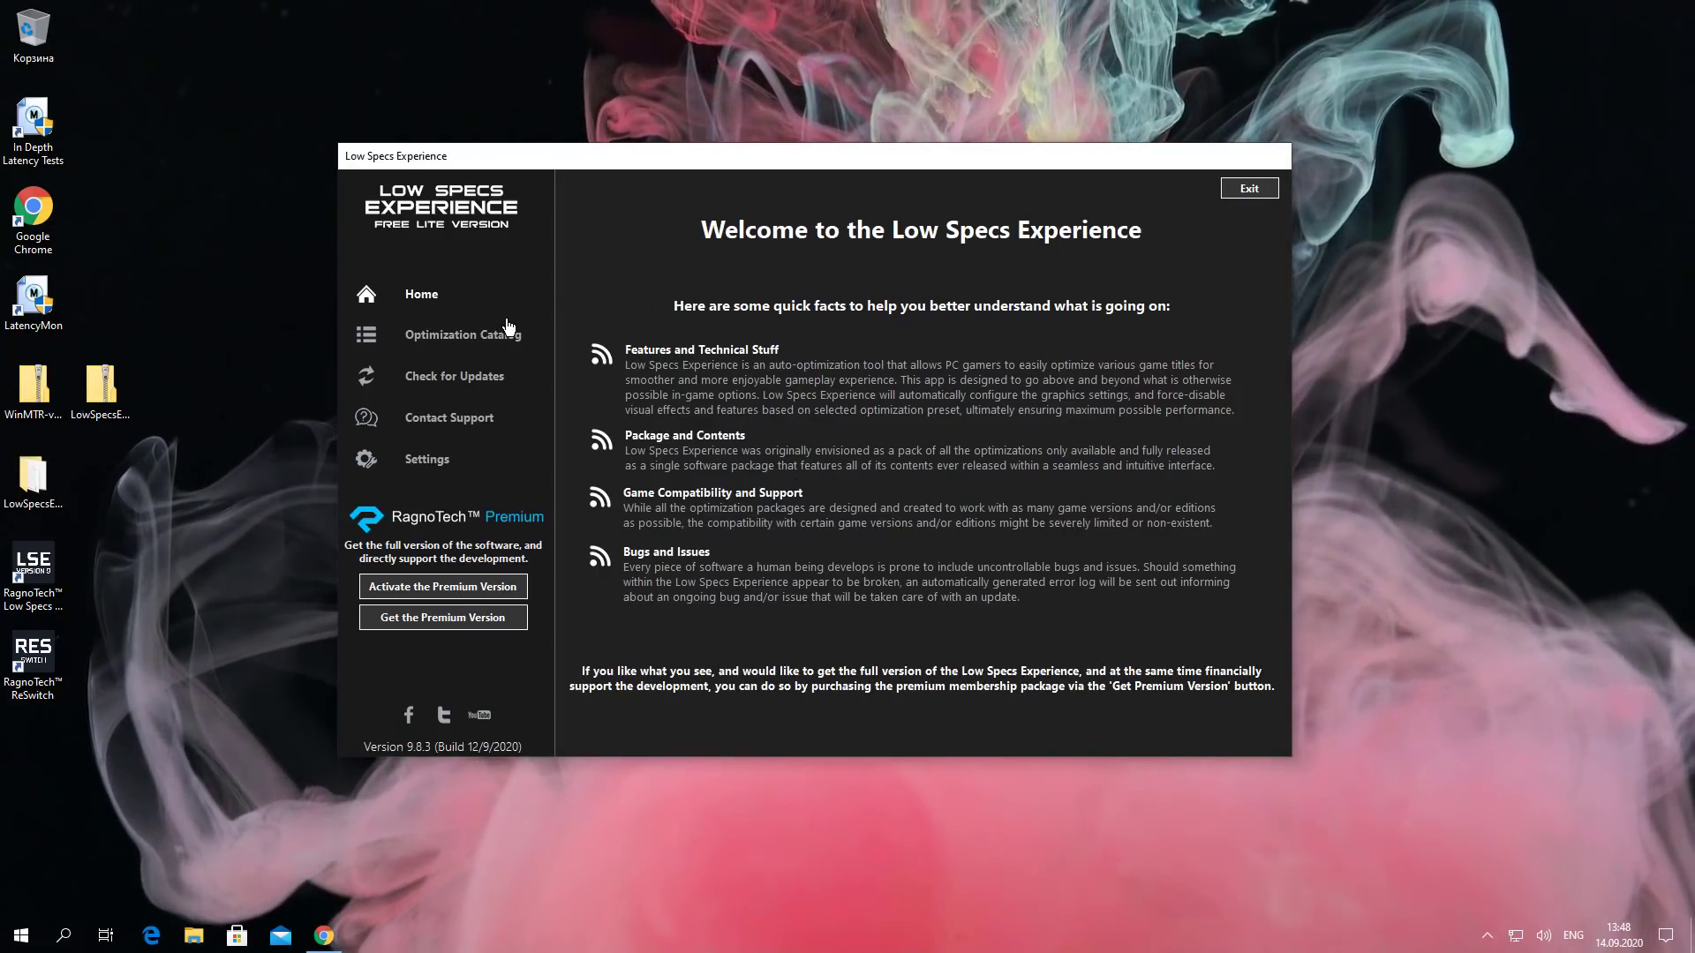
# - Search the Optimization Catalog for "red" and choose Red Dead Redemption 2
pyautogui.click(458, 338)
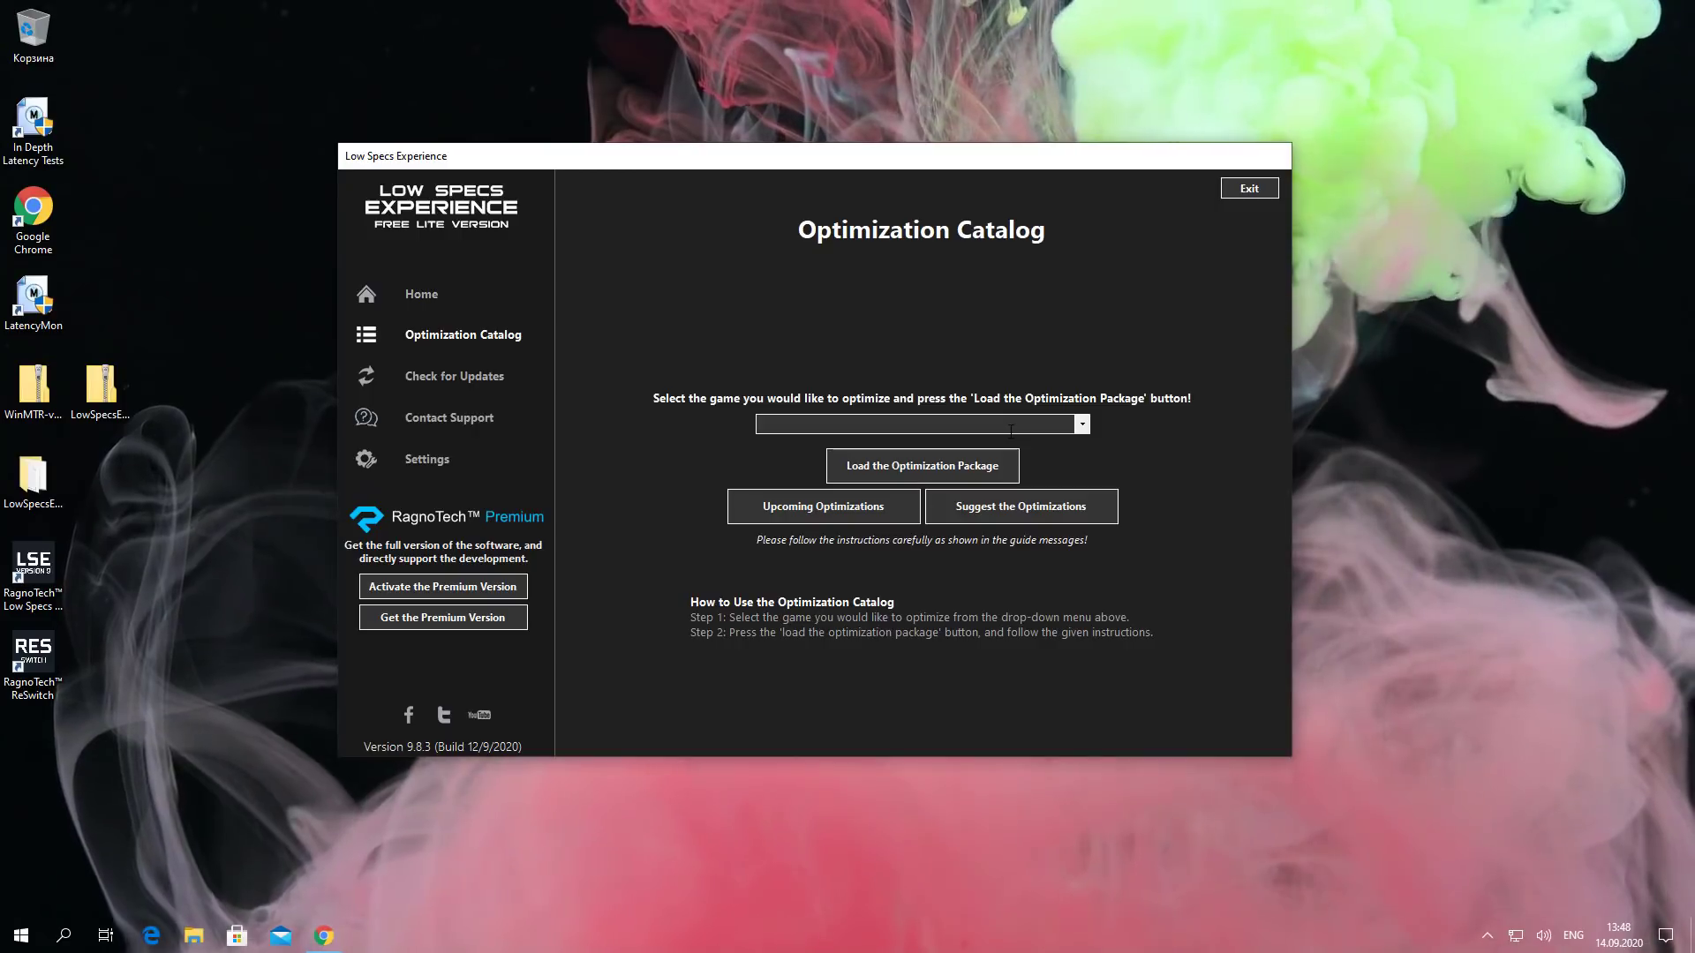
pyautogui.click(848, 423)
pyautogui.write('red')
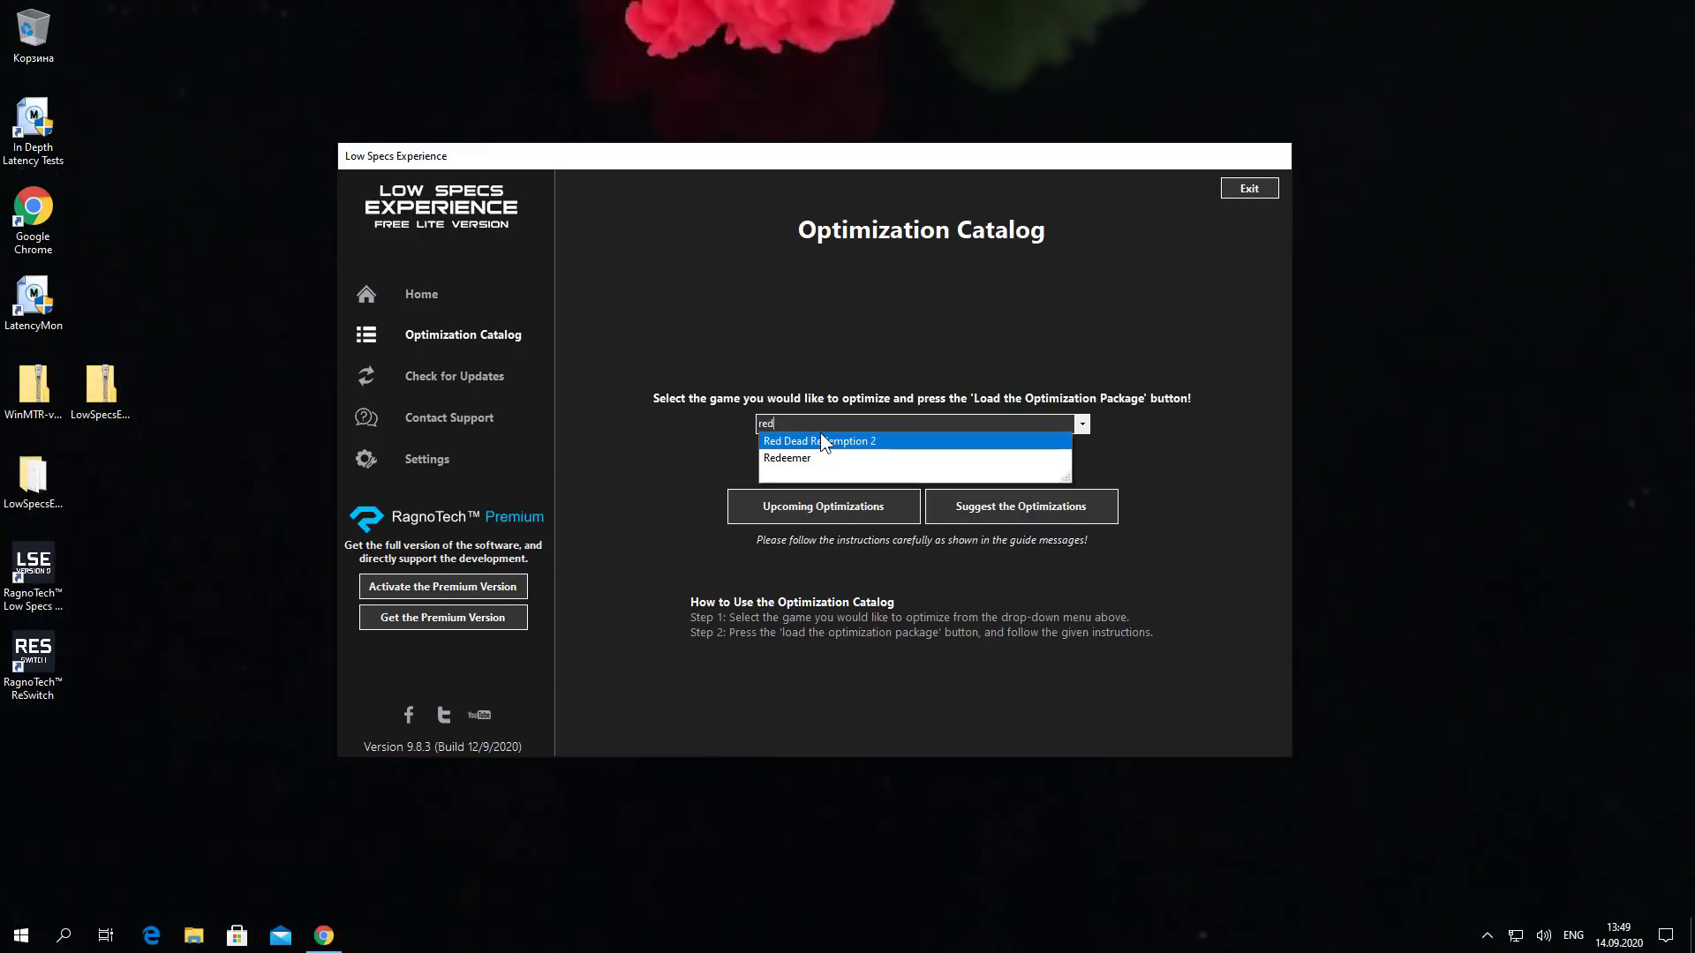
# - Examine the full list of supported games in the Optimization Catalog, keeping Red Dead Redemption 2 selected
pyautogui.click(1075, 420)
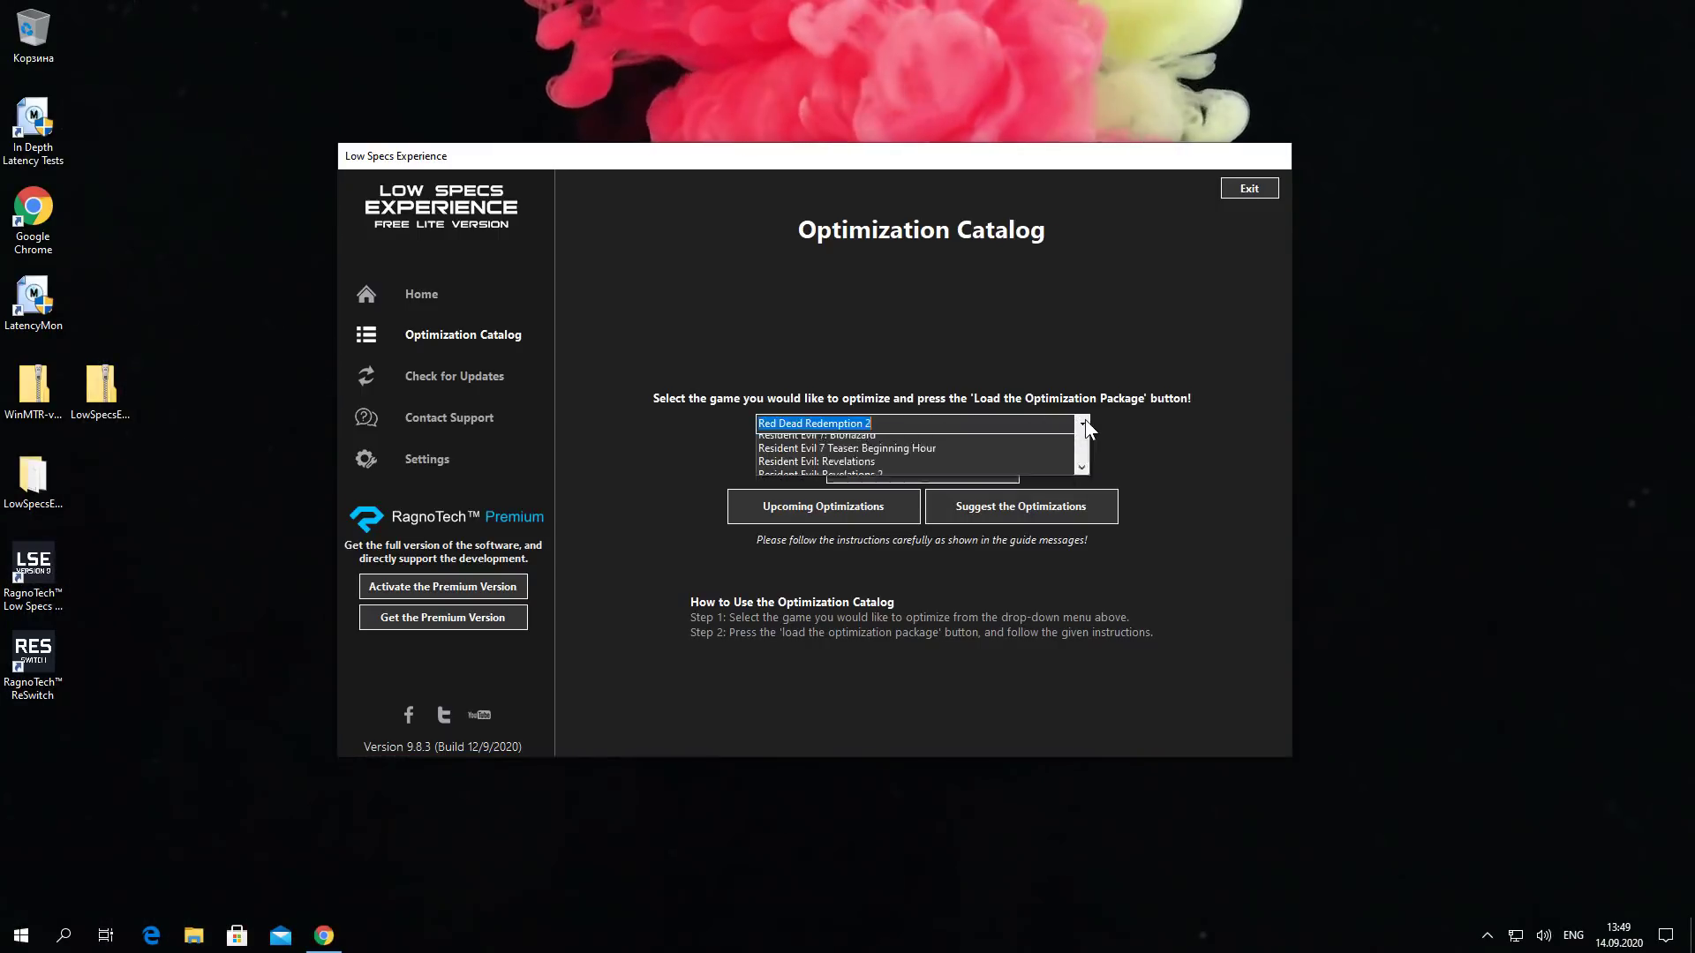
pyautogui.scroll(-4, 1021, 502)
pyautogui.scroll(-20, 1021, 496)
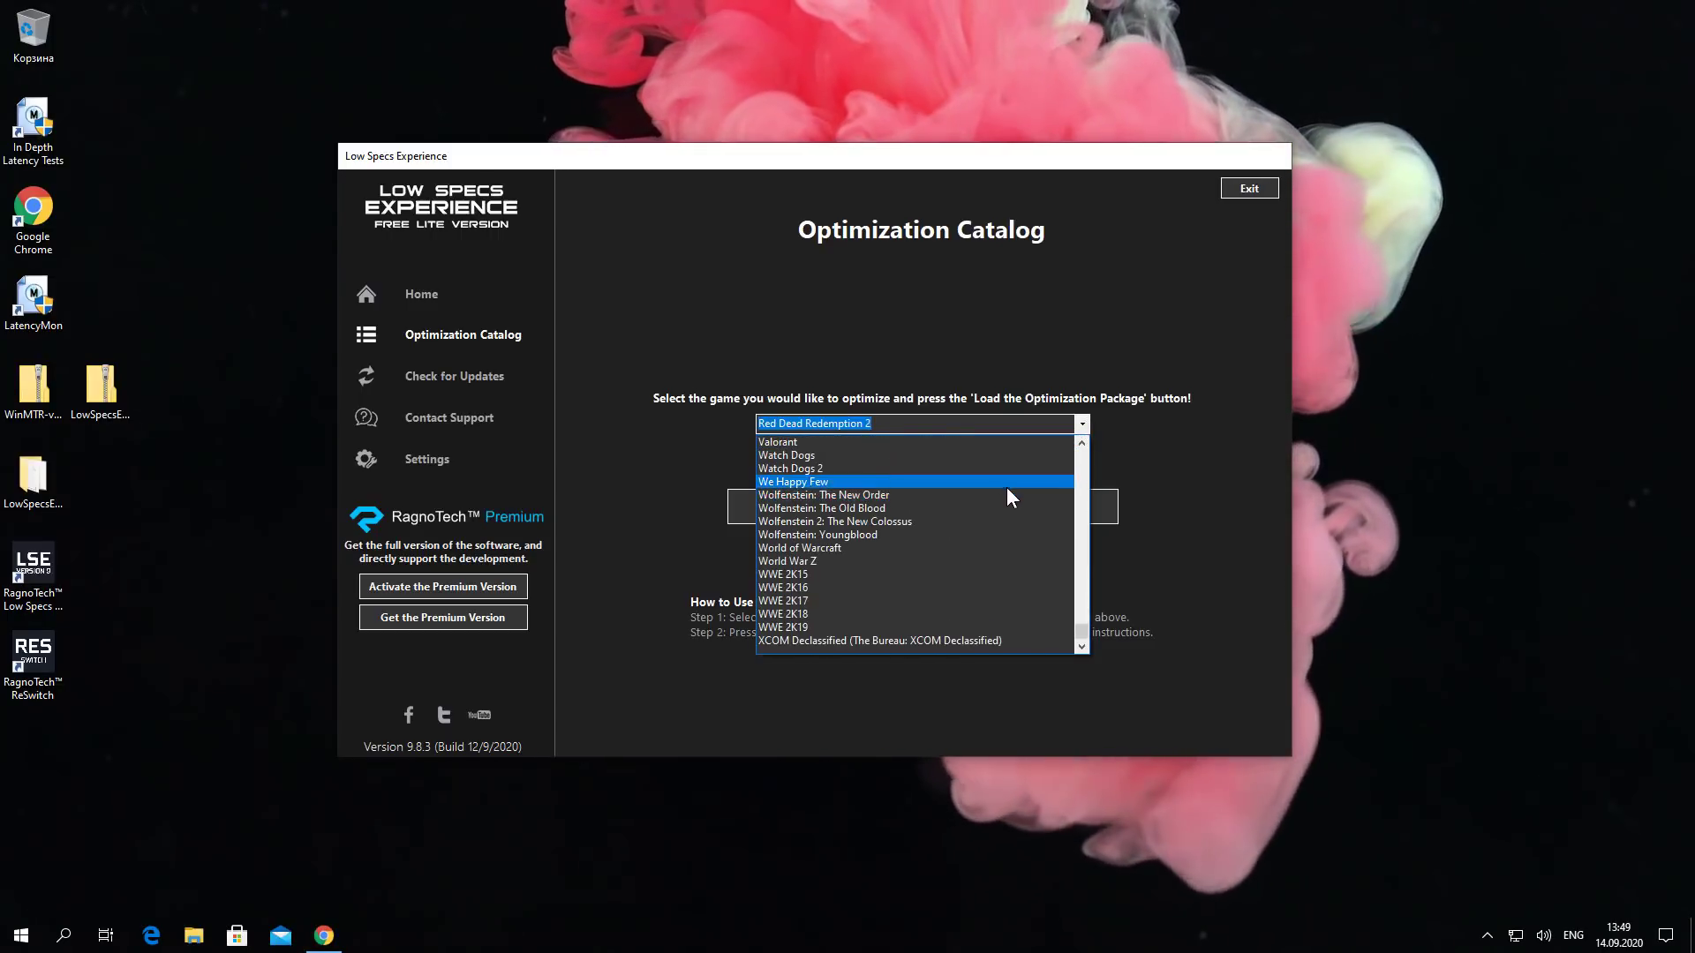
pyautogui.scroll(20, 1007, 529)
pyautogui.scroll(20, 995, 585)
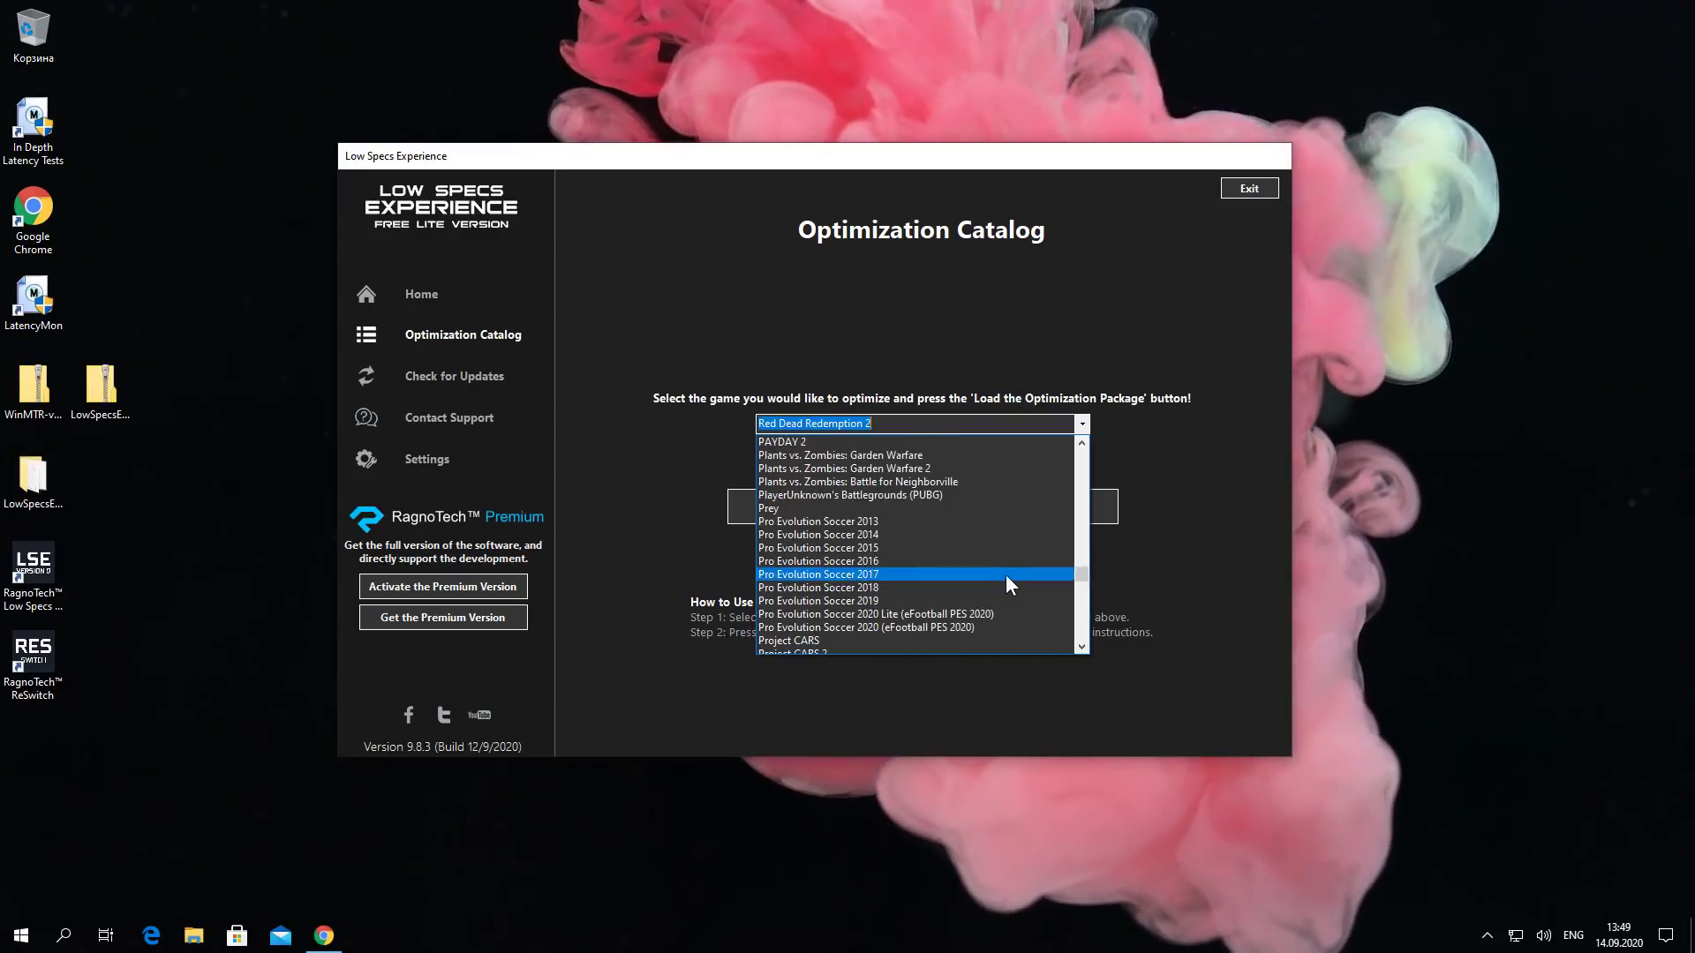
pyautogui.scroll(20, 1002, 560)
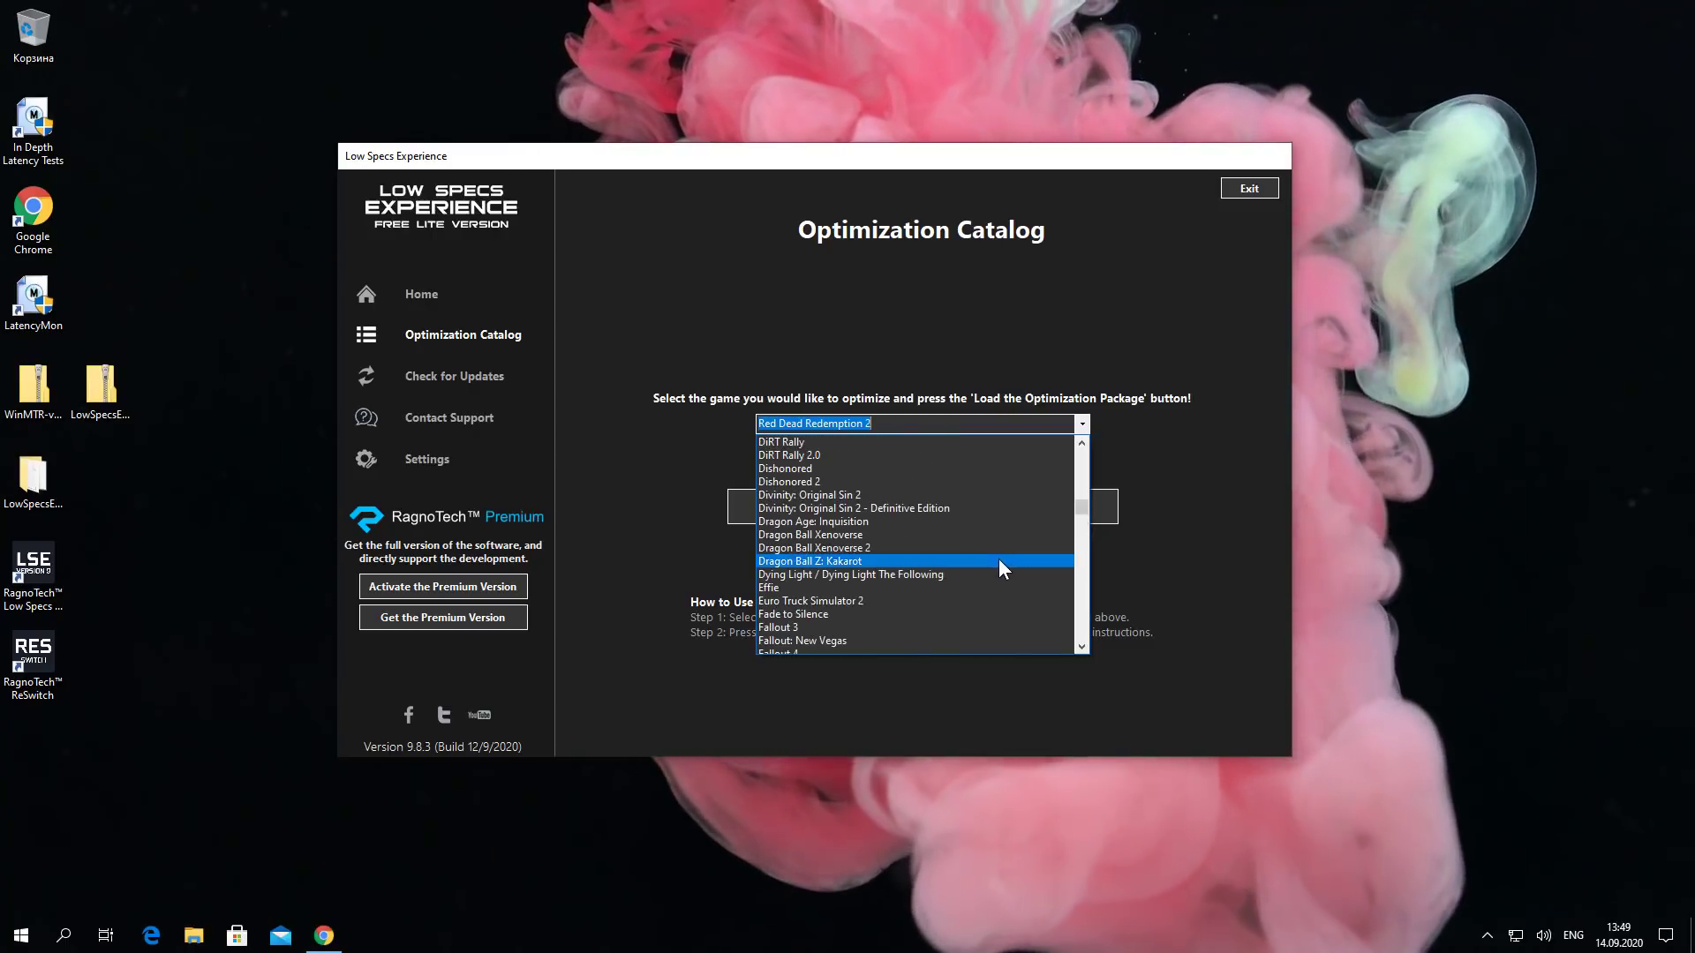
pyautogui.scroll(3, 998, 554)
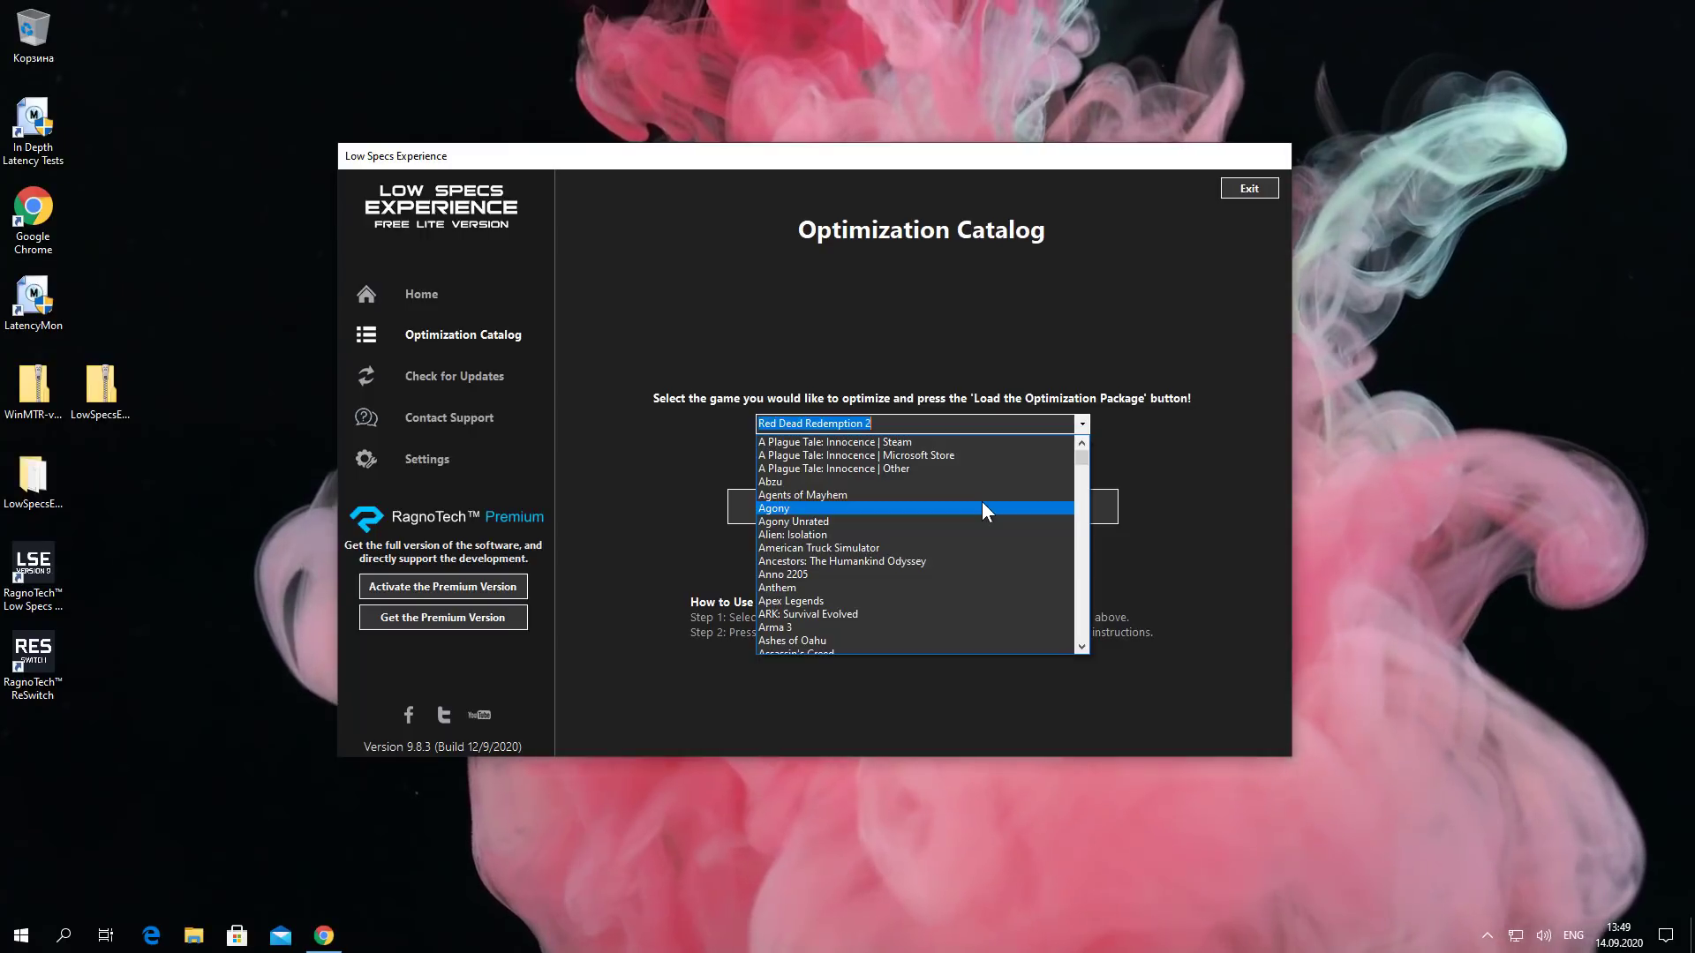
pyautogui.click(909, 424)
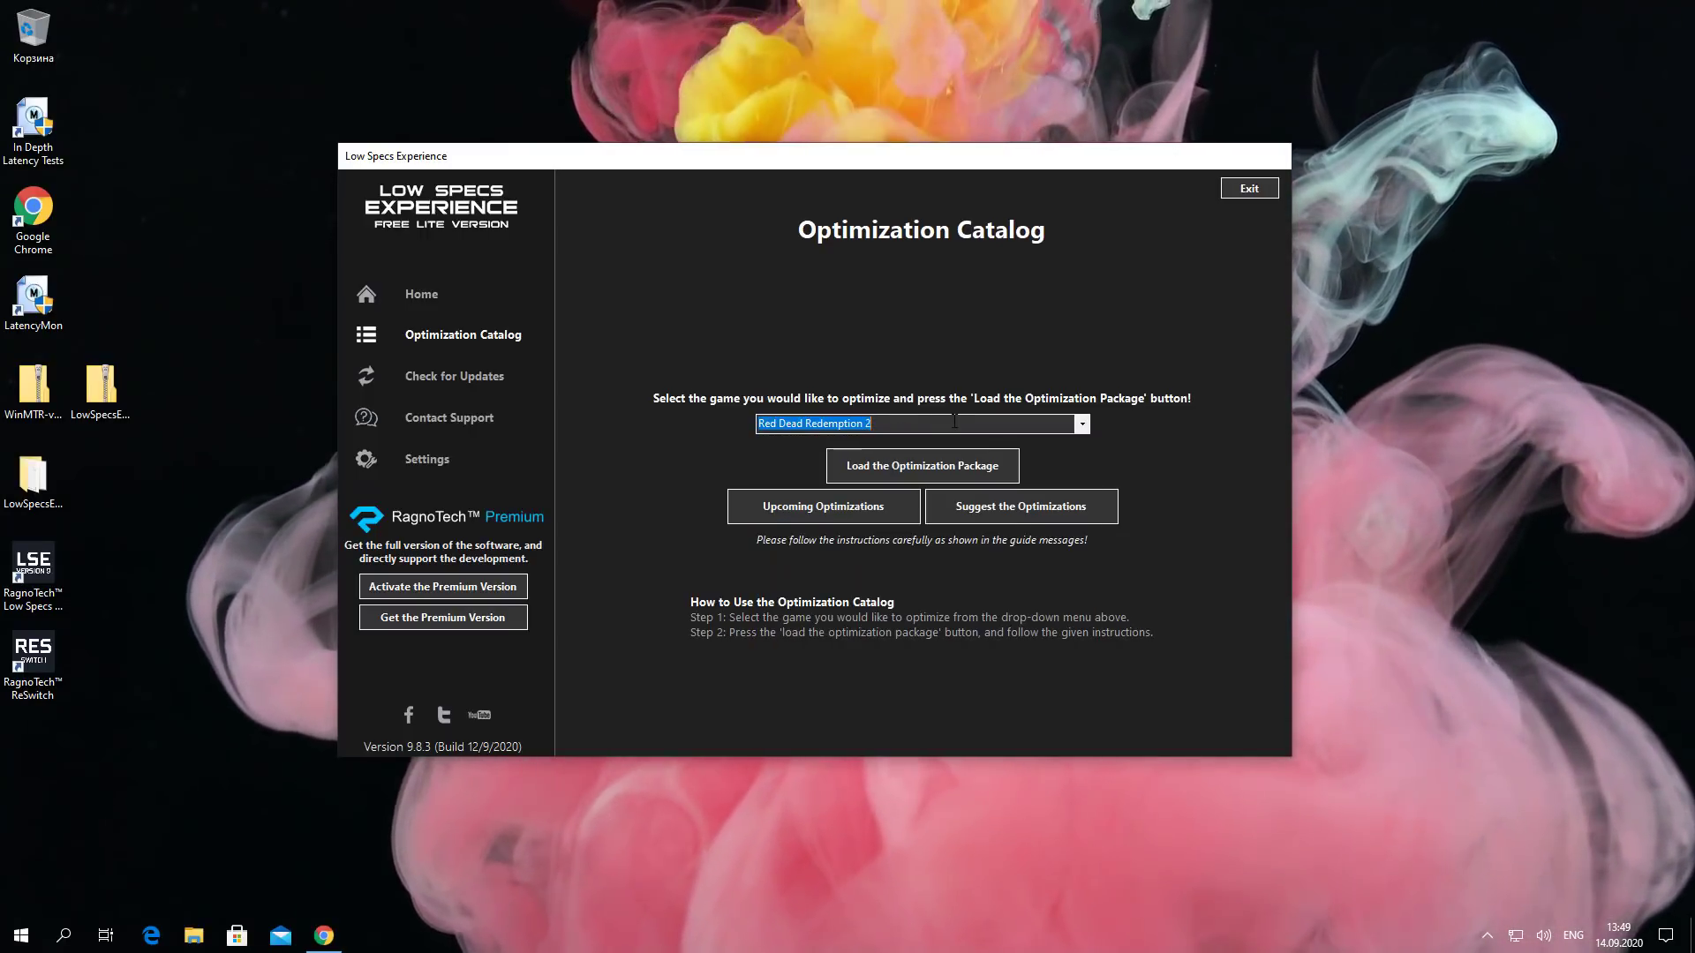
# - Load the optimization package for Red Dead Redemption 2 and continue to its optimization control panel
pyautogui.click(908, 477)
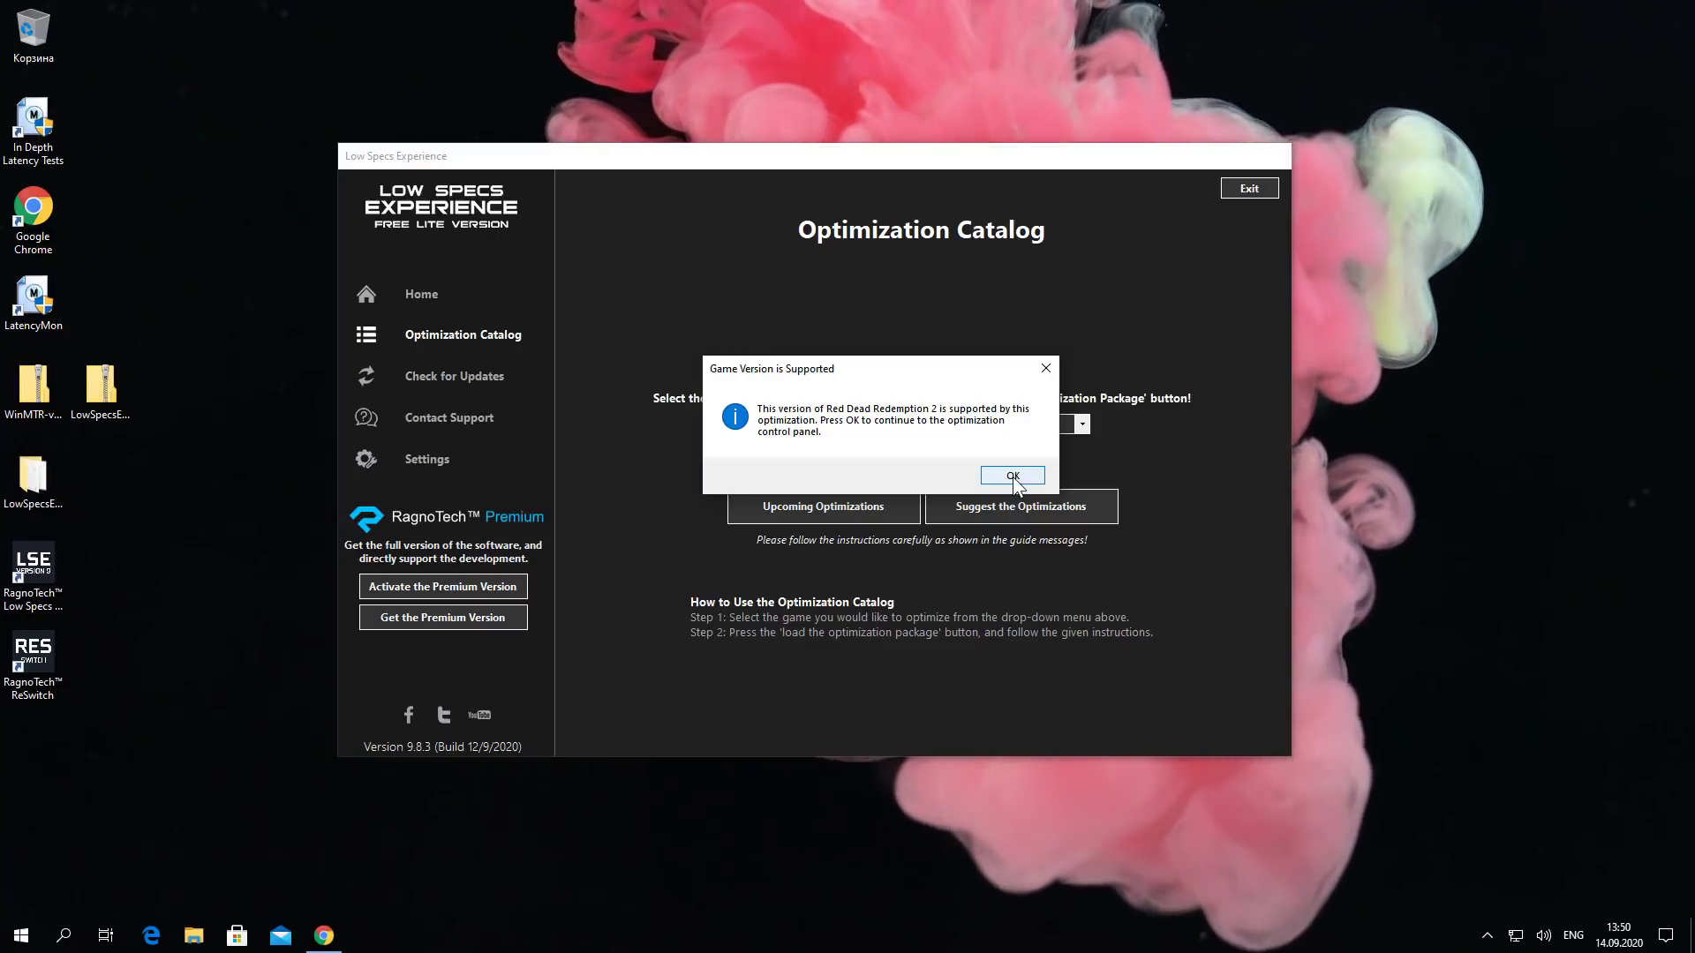
pyautogui.click(1013, 476)
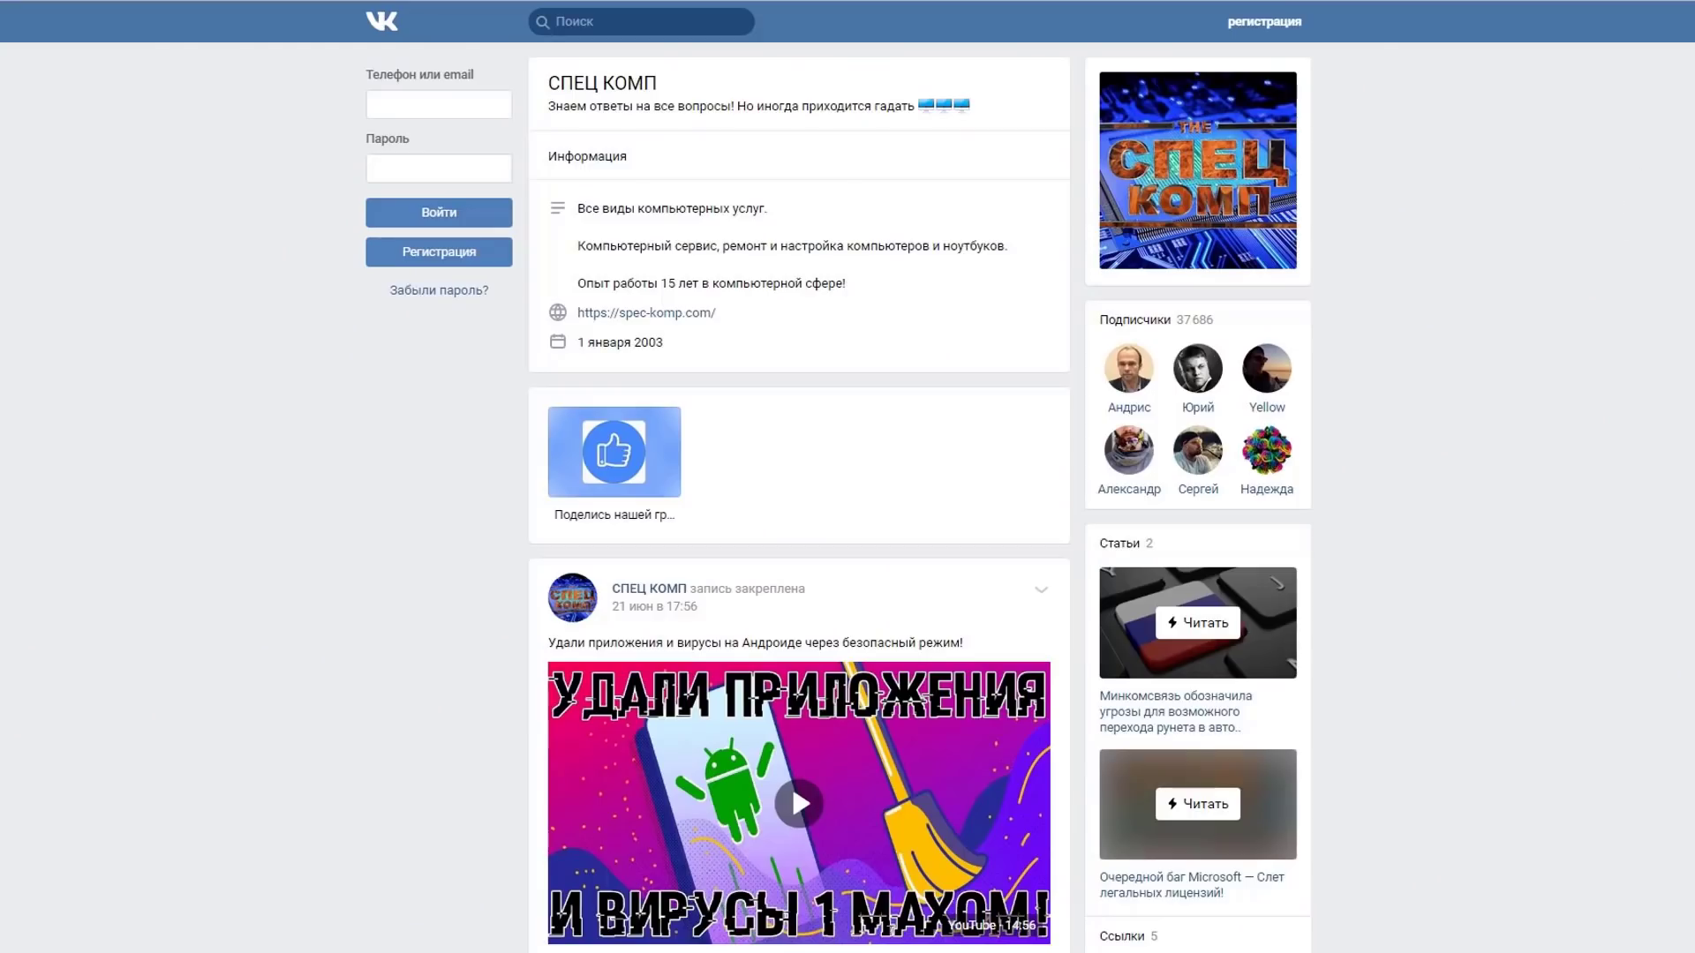
# - On the СПЕЦ КОМП VK page, open the Windows 10 Pro (32/64) activation key listing and read its description and payment terms
pyautogui.scroll(-11, 799, 495)
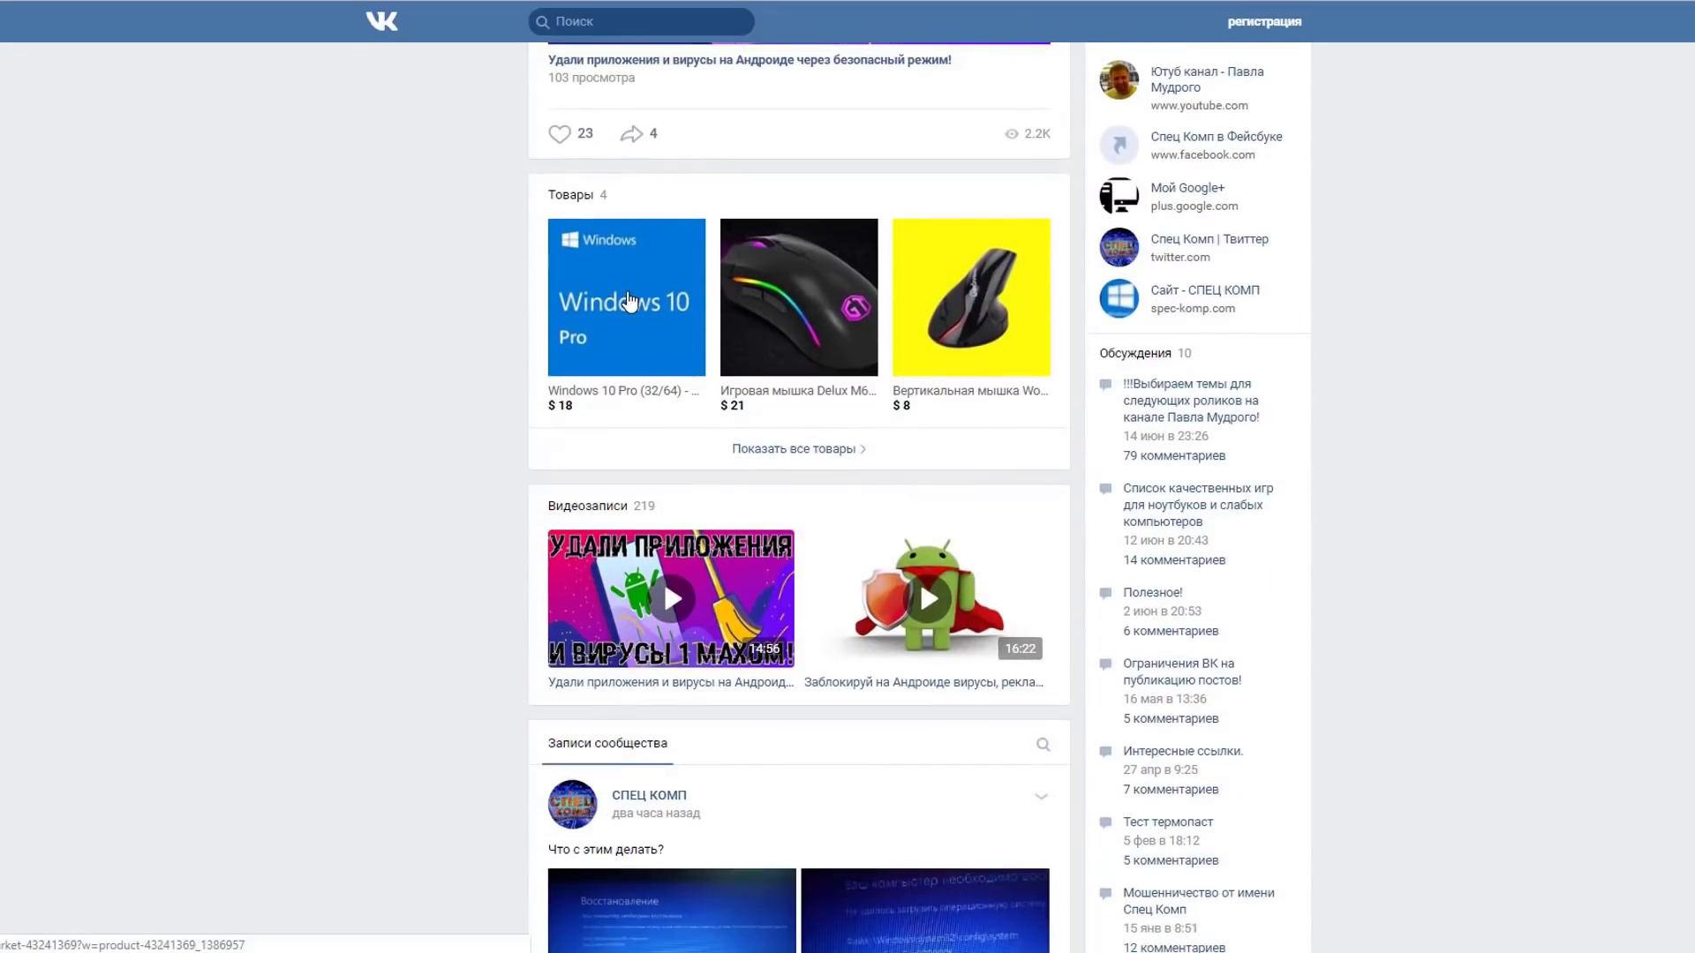
pyautogui.click(630, 302)
pyautogui.click(566, 667)
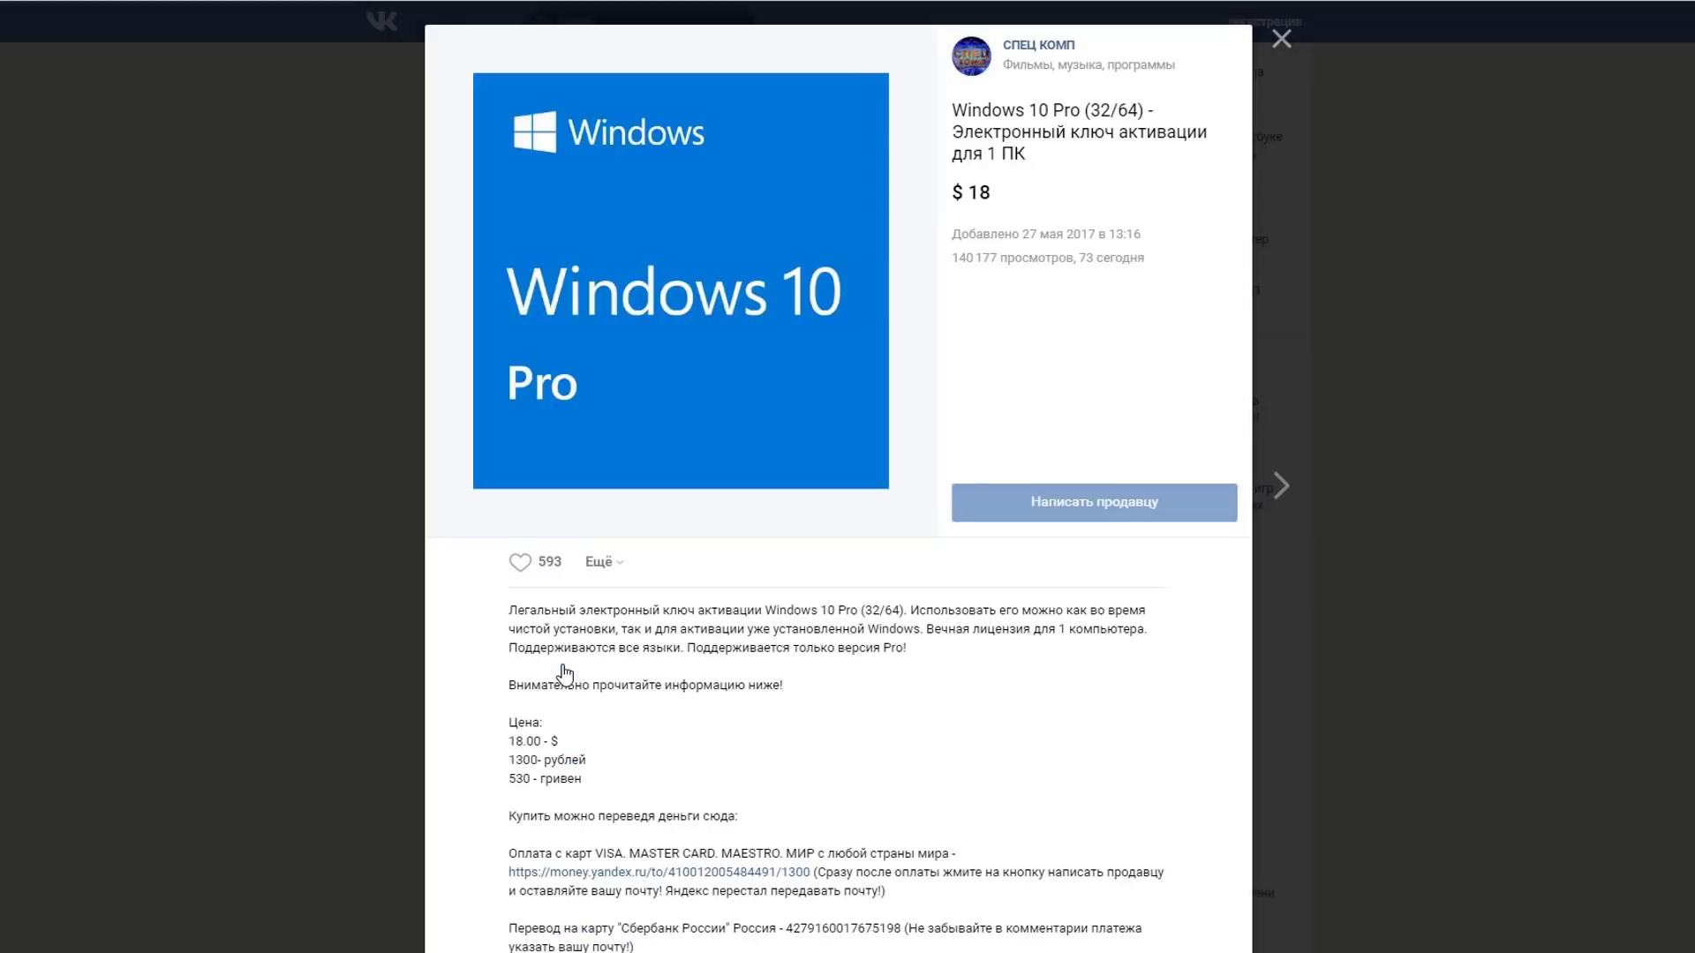
pyautogui.scroll(-5, 839, 477)
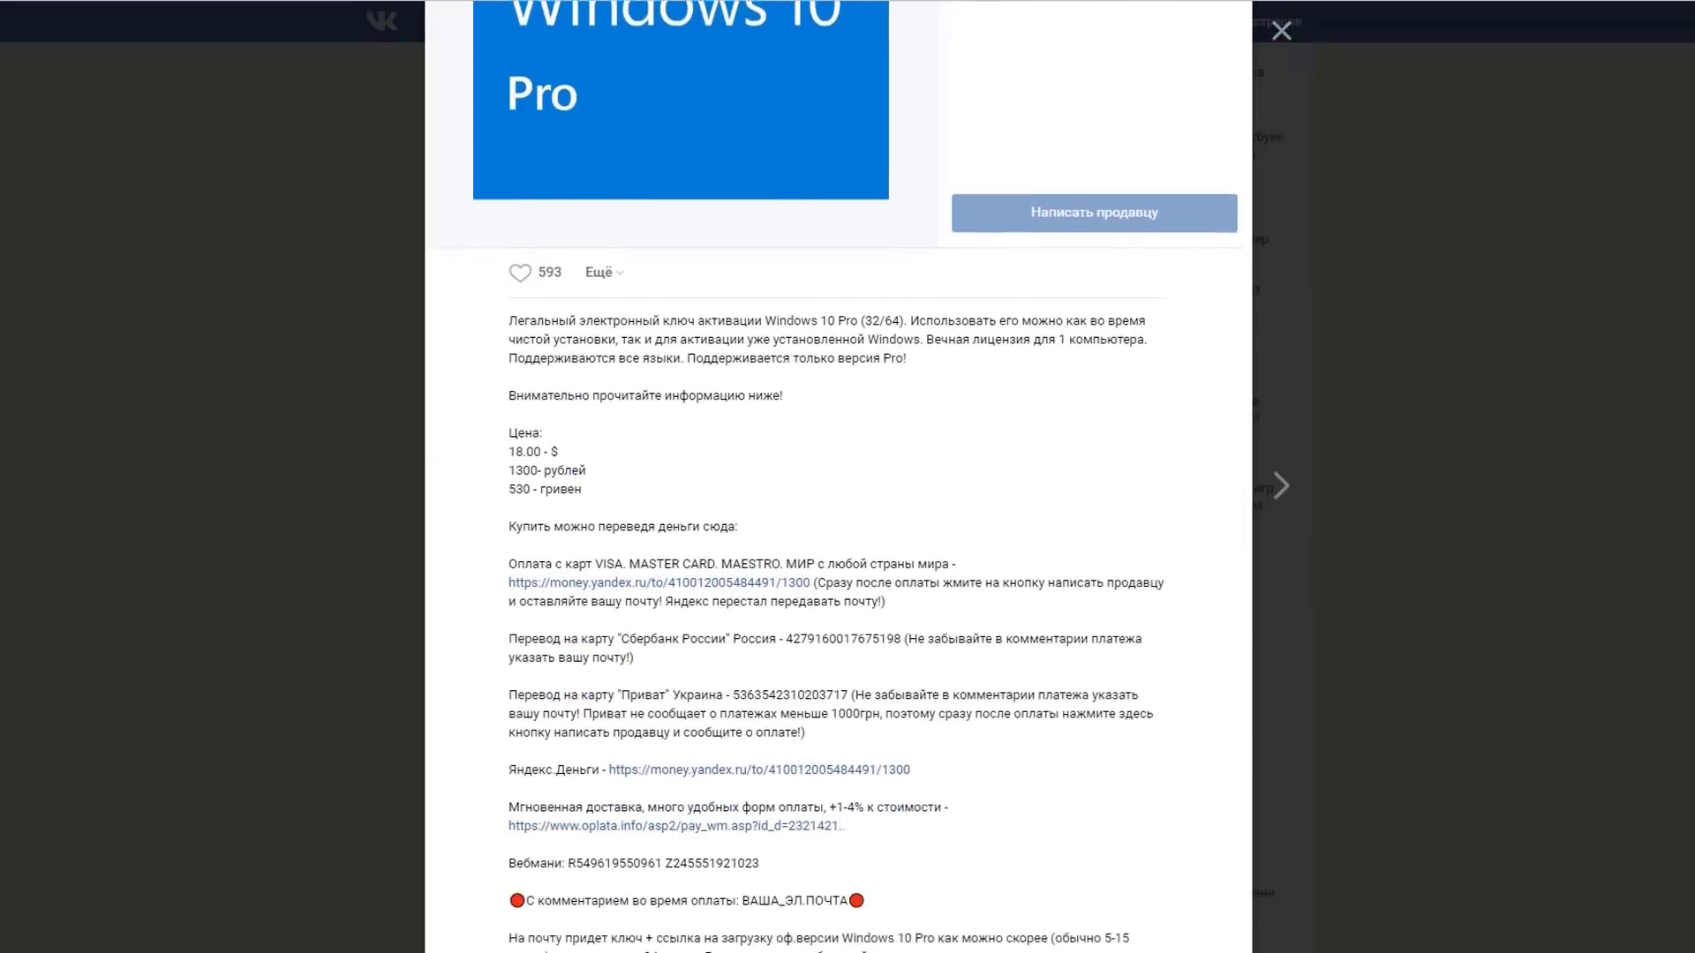
pyautogui.scroll(-3, 839, 477)
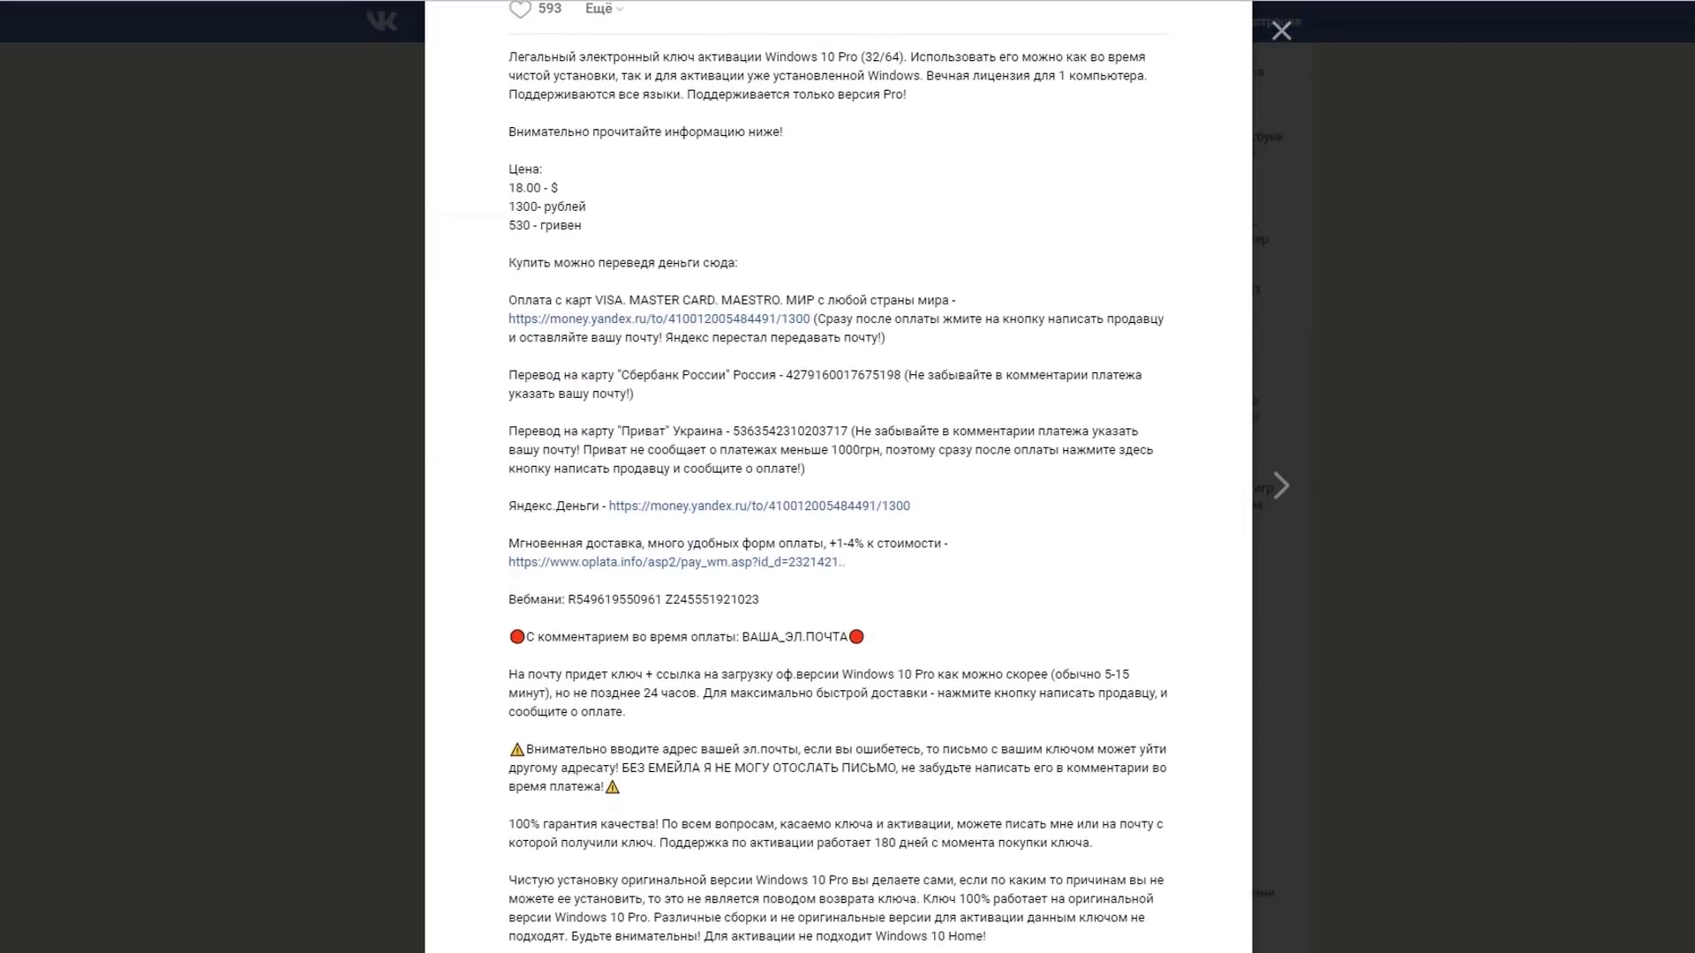
pyautogui.scroll(-8, 839, 477)
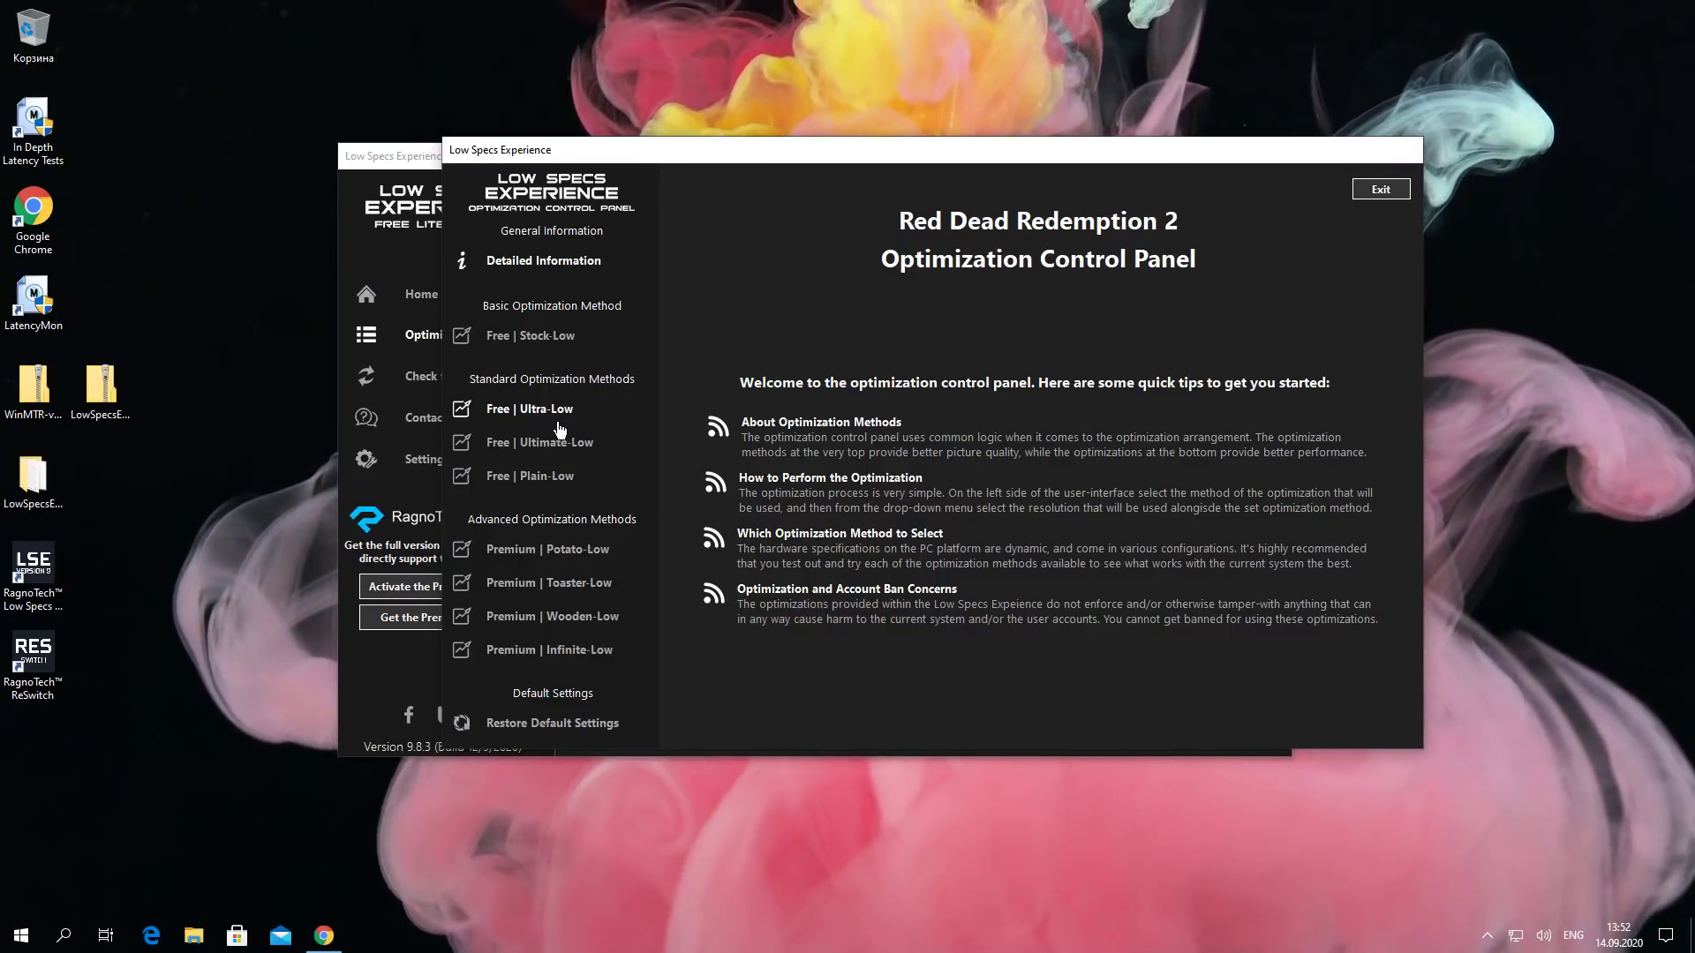
# - Run the Free Plain-Low optimization for Red Dead Redemption 2 at 3840 x 2160 [16/9] and exit the optimization control panel
pyautogui.click(545, 481)
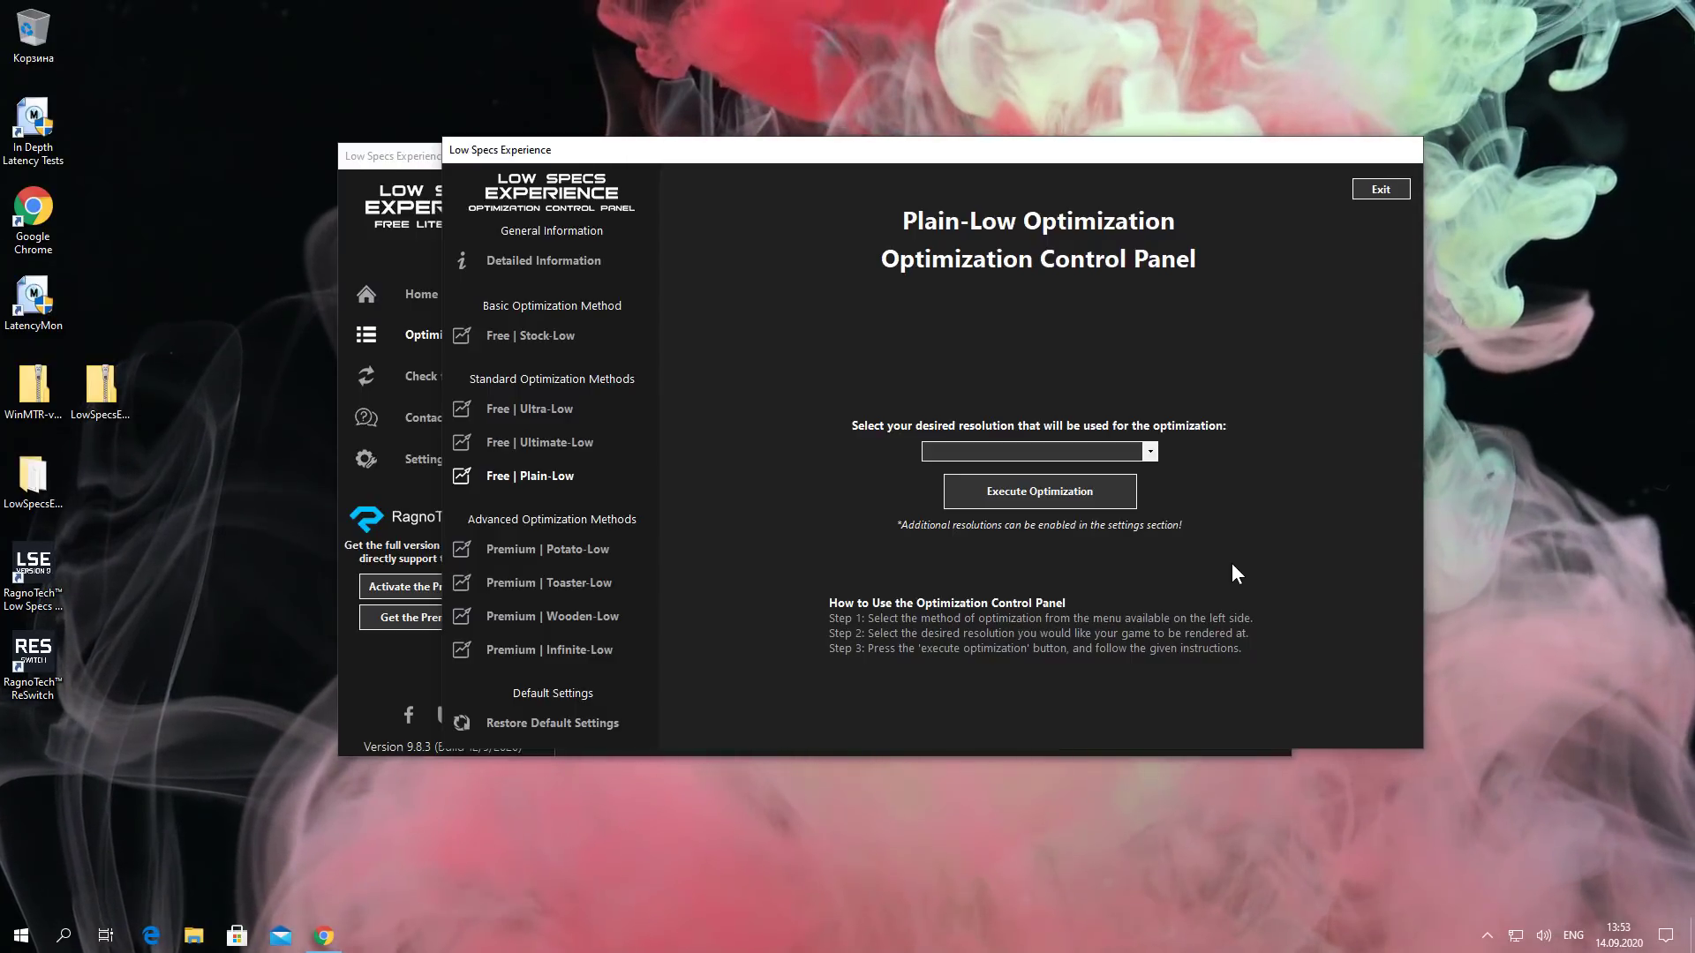
pyautogui.click(1149, 453)
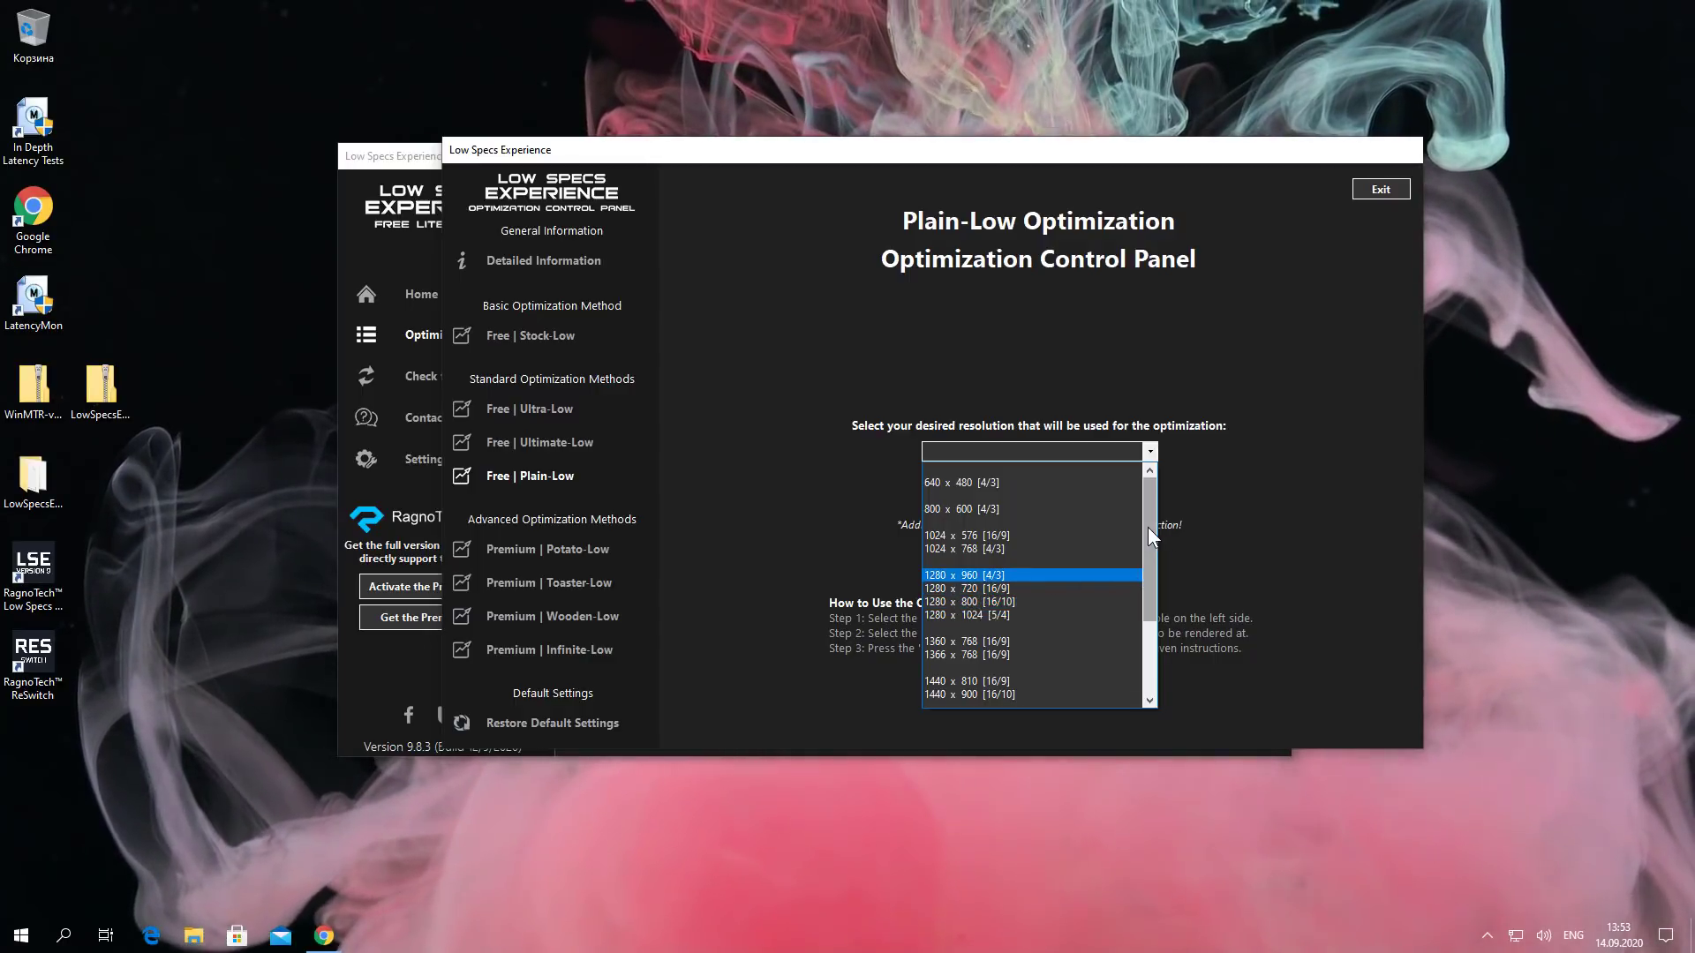
pyautogui.moveTo(1148, 527); pyautogui.dragTo(1143, 613)
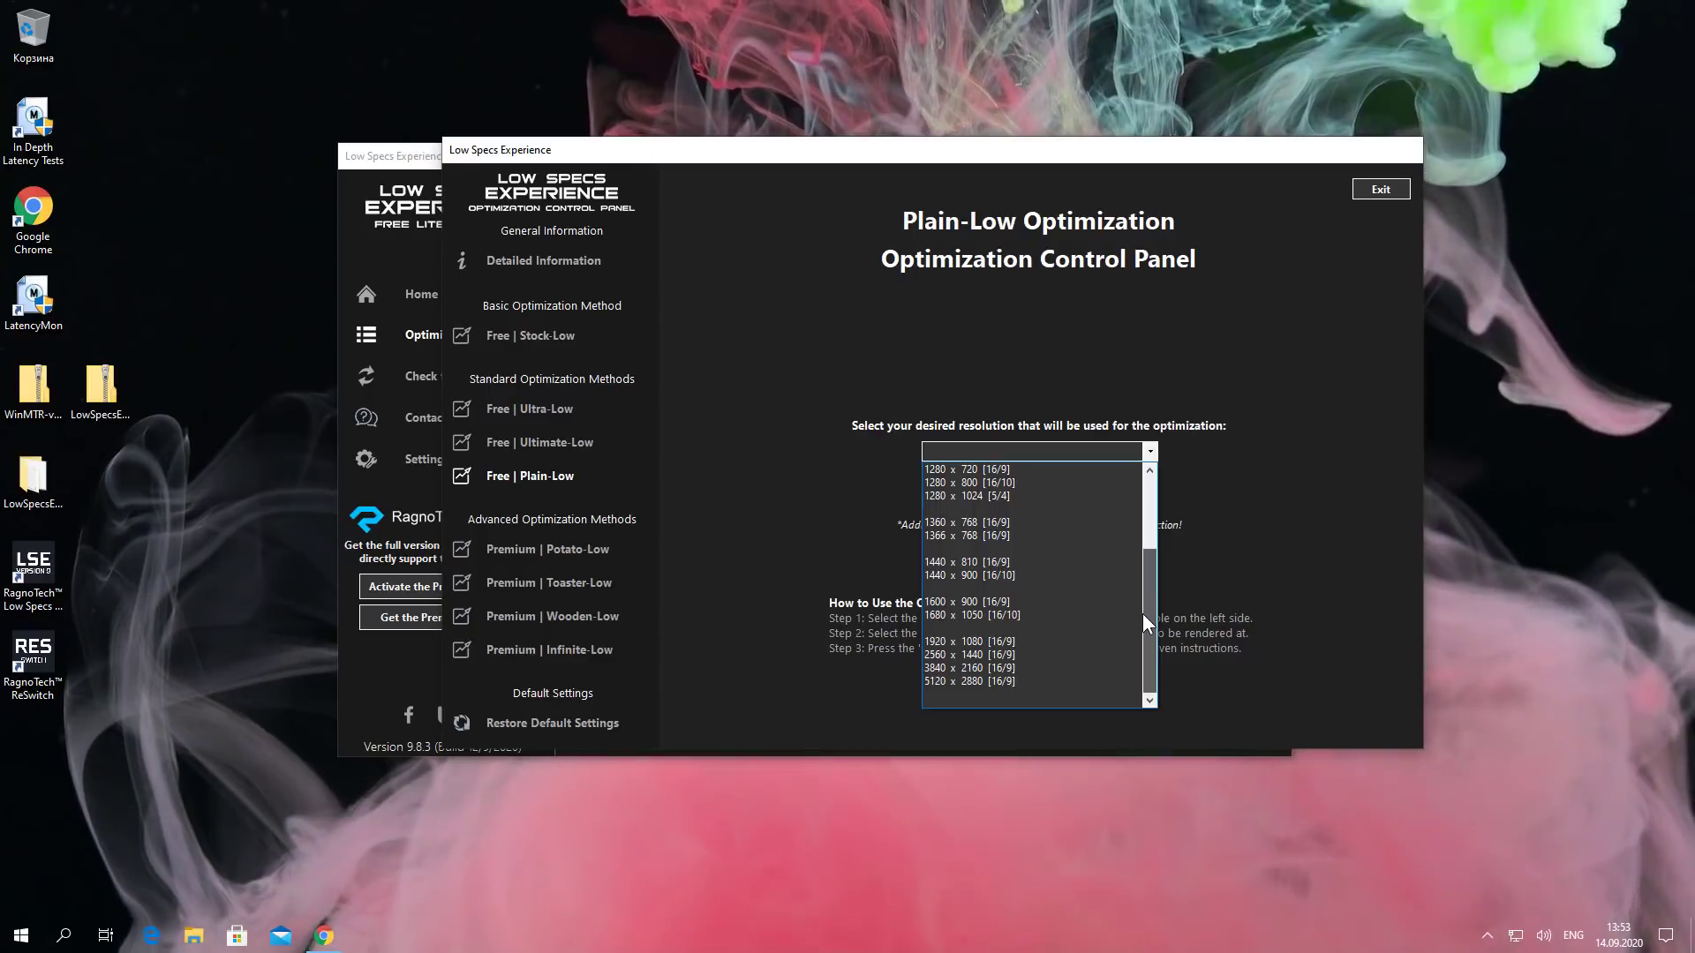
pyautogui.click(987, 668)
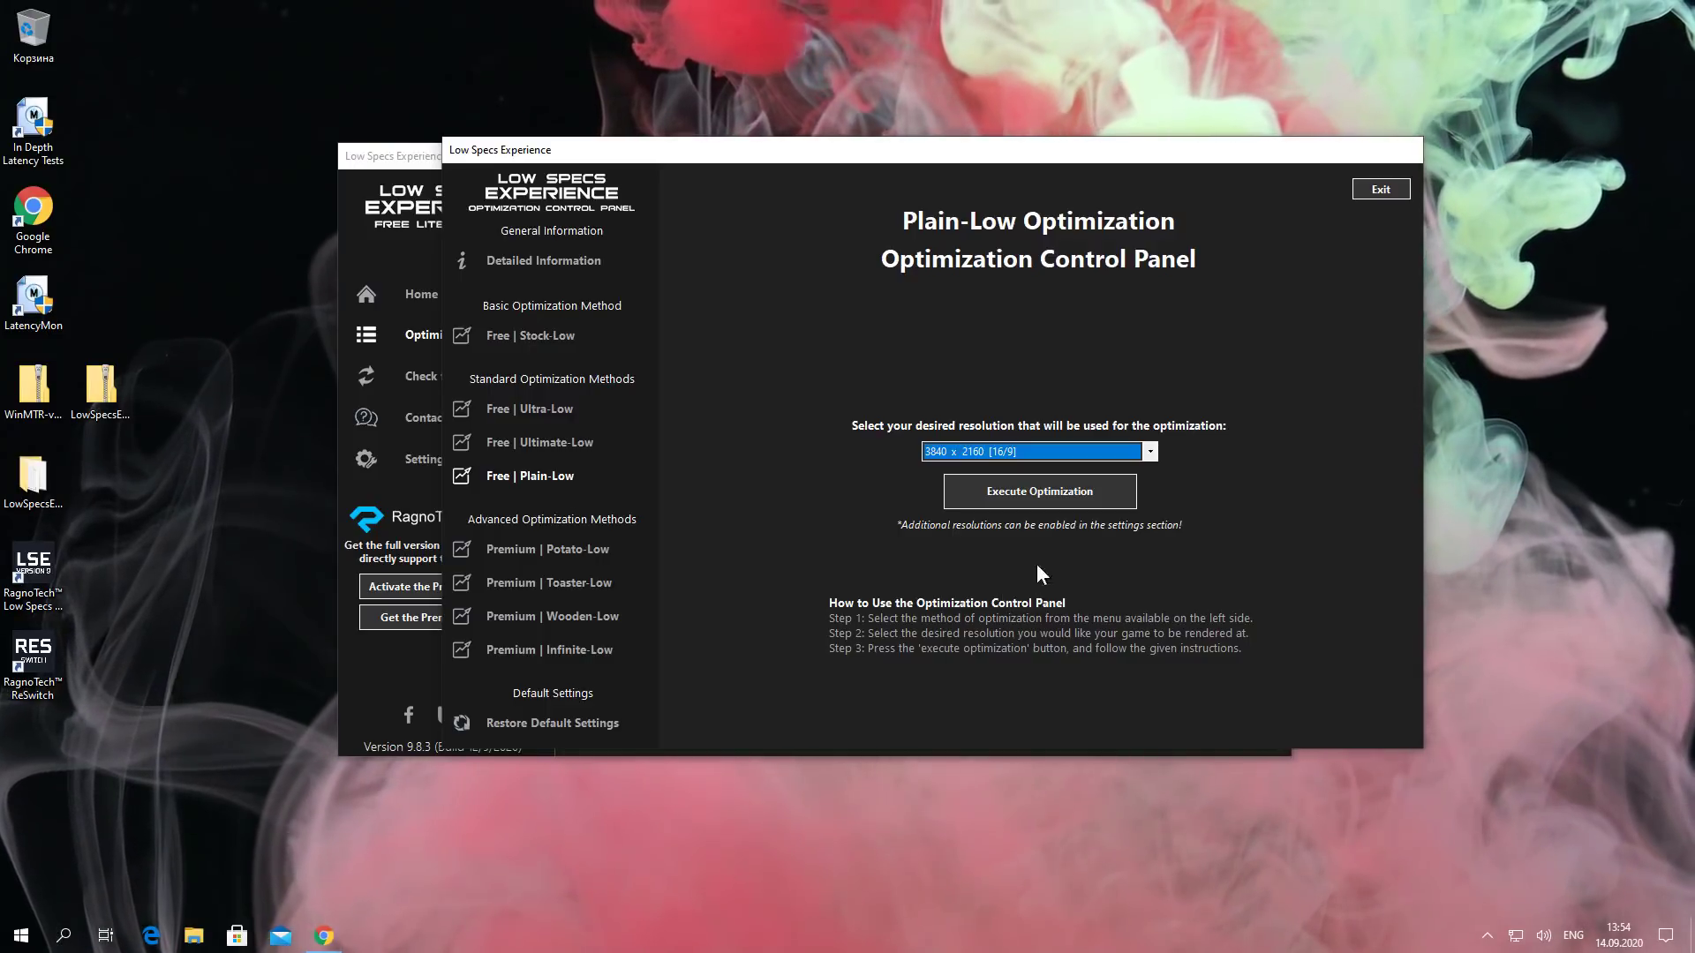
pyautogui.click(1040, 500)
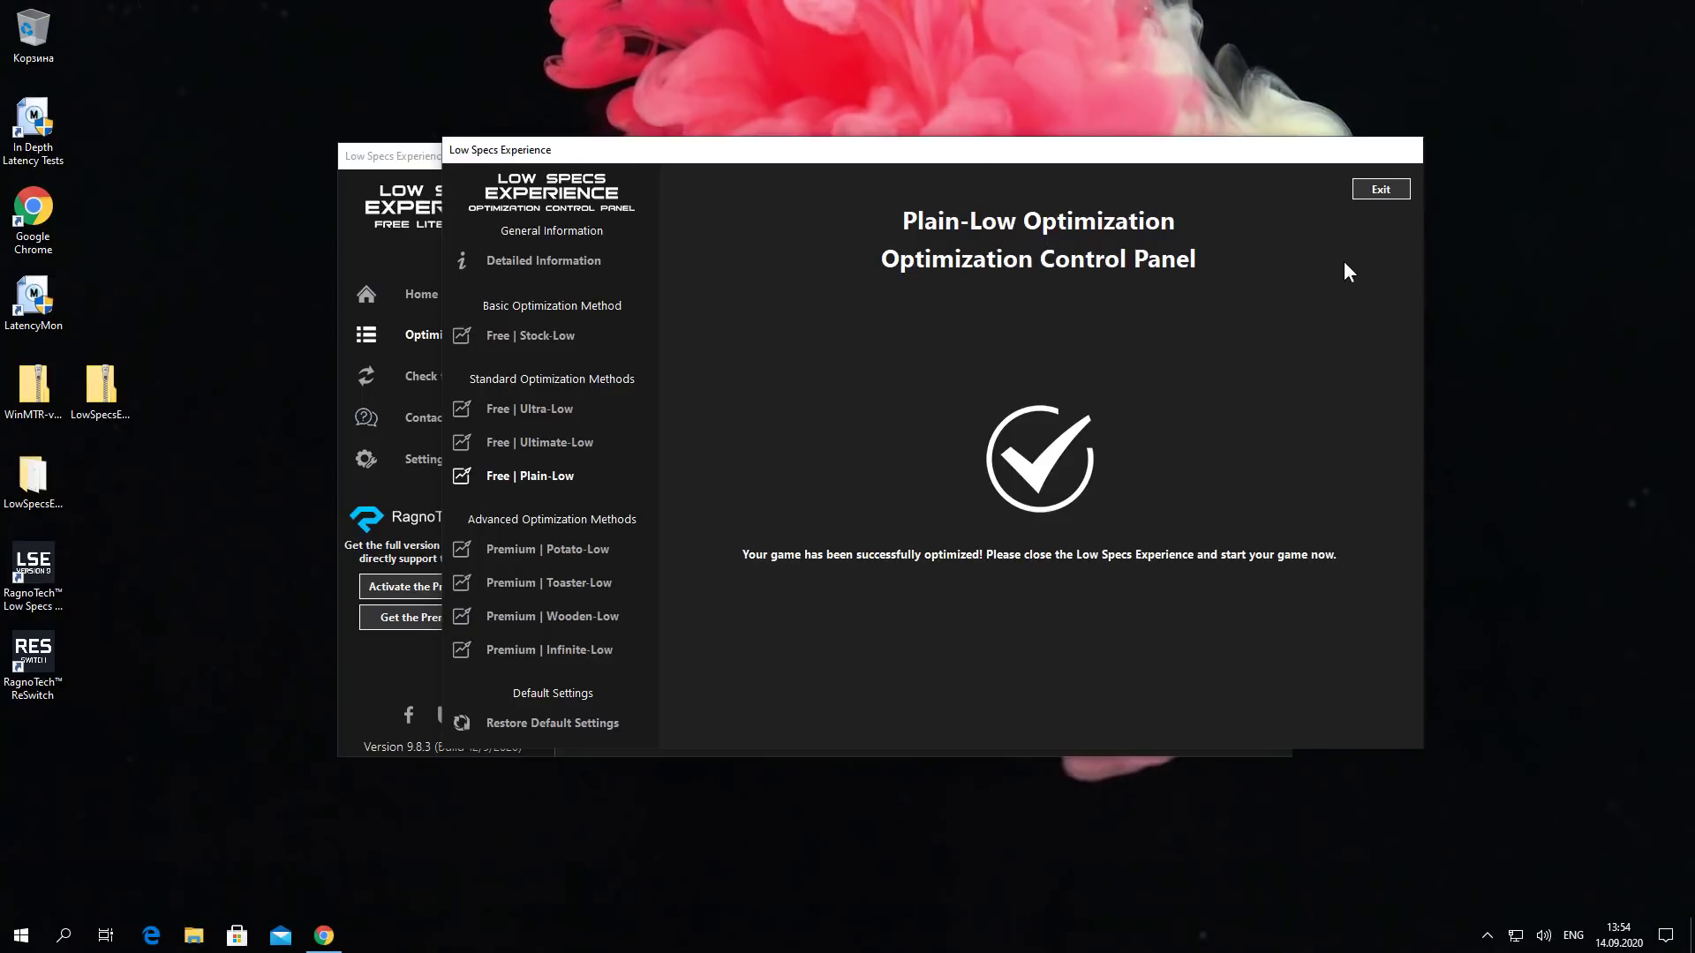
pyautogui.click(1381, 189)
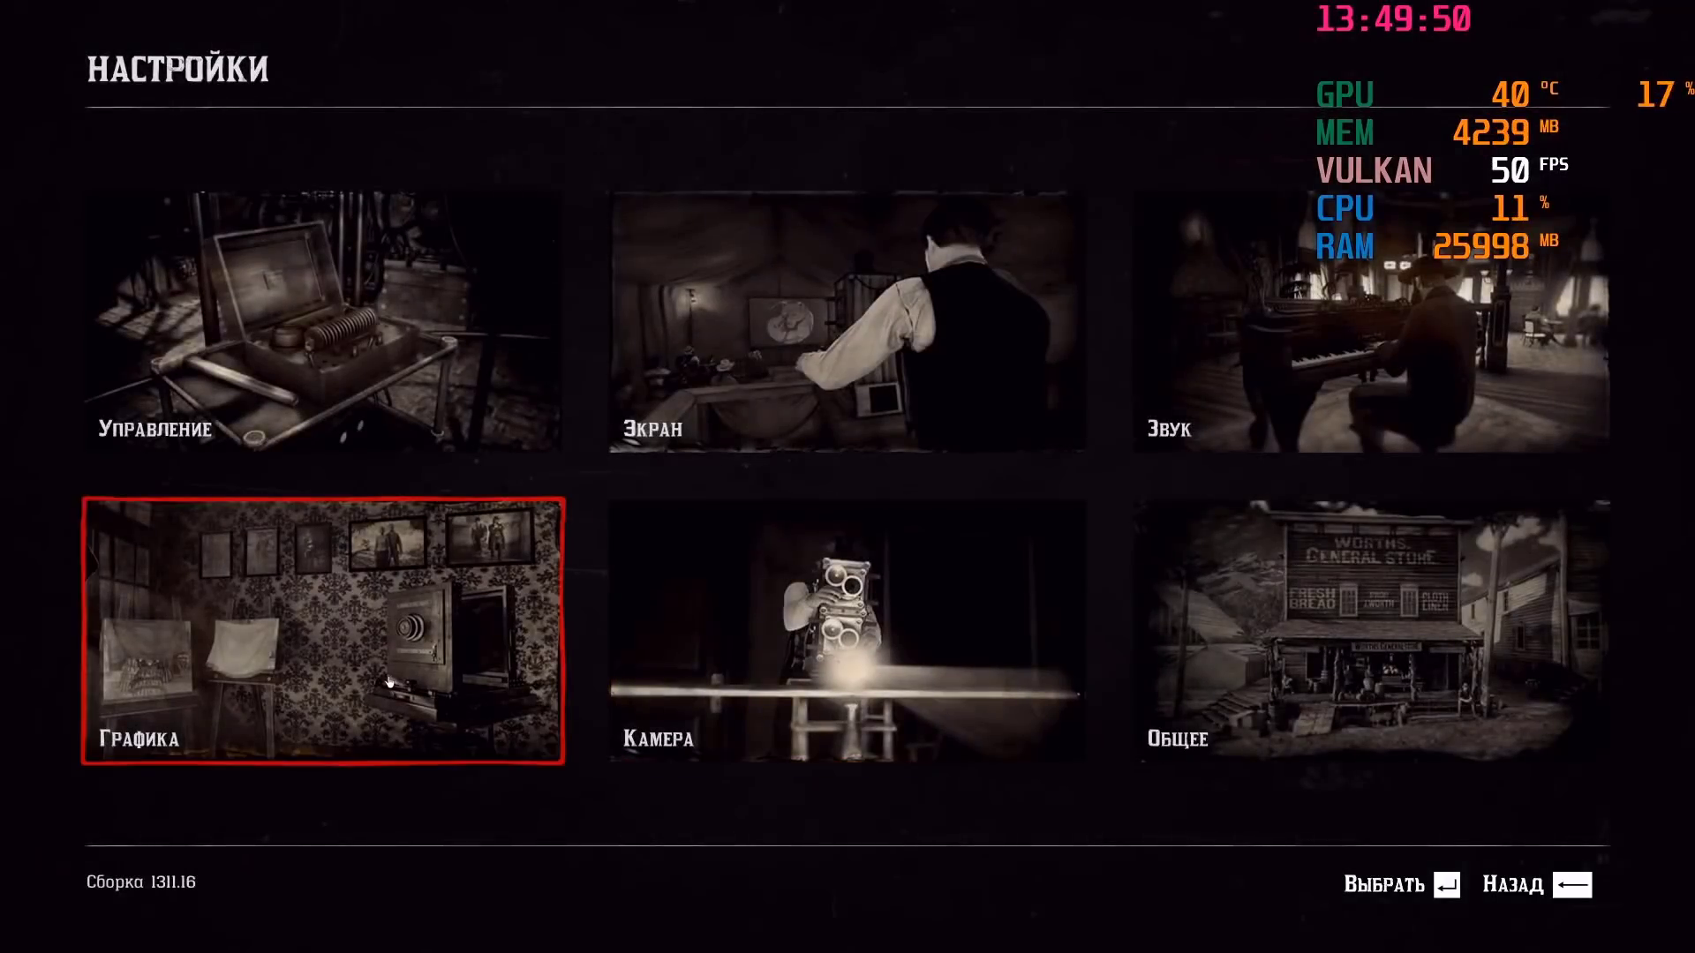
# - In Red Dead Redemption 2, check the Графика settings, accept applying the changed settings on leaving, and reopen the Графика page
pyautogui.click(389, 682)
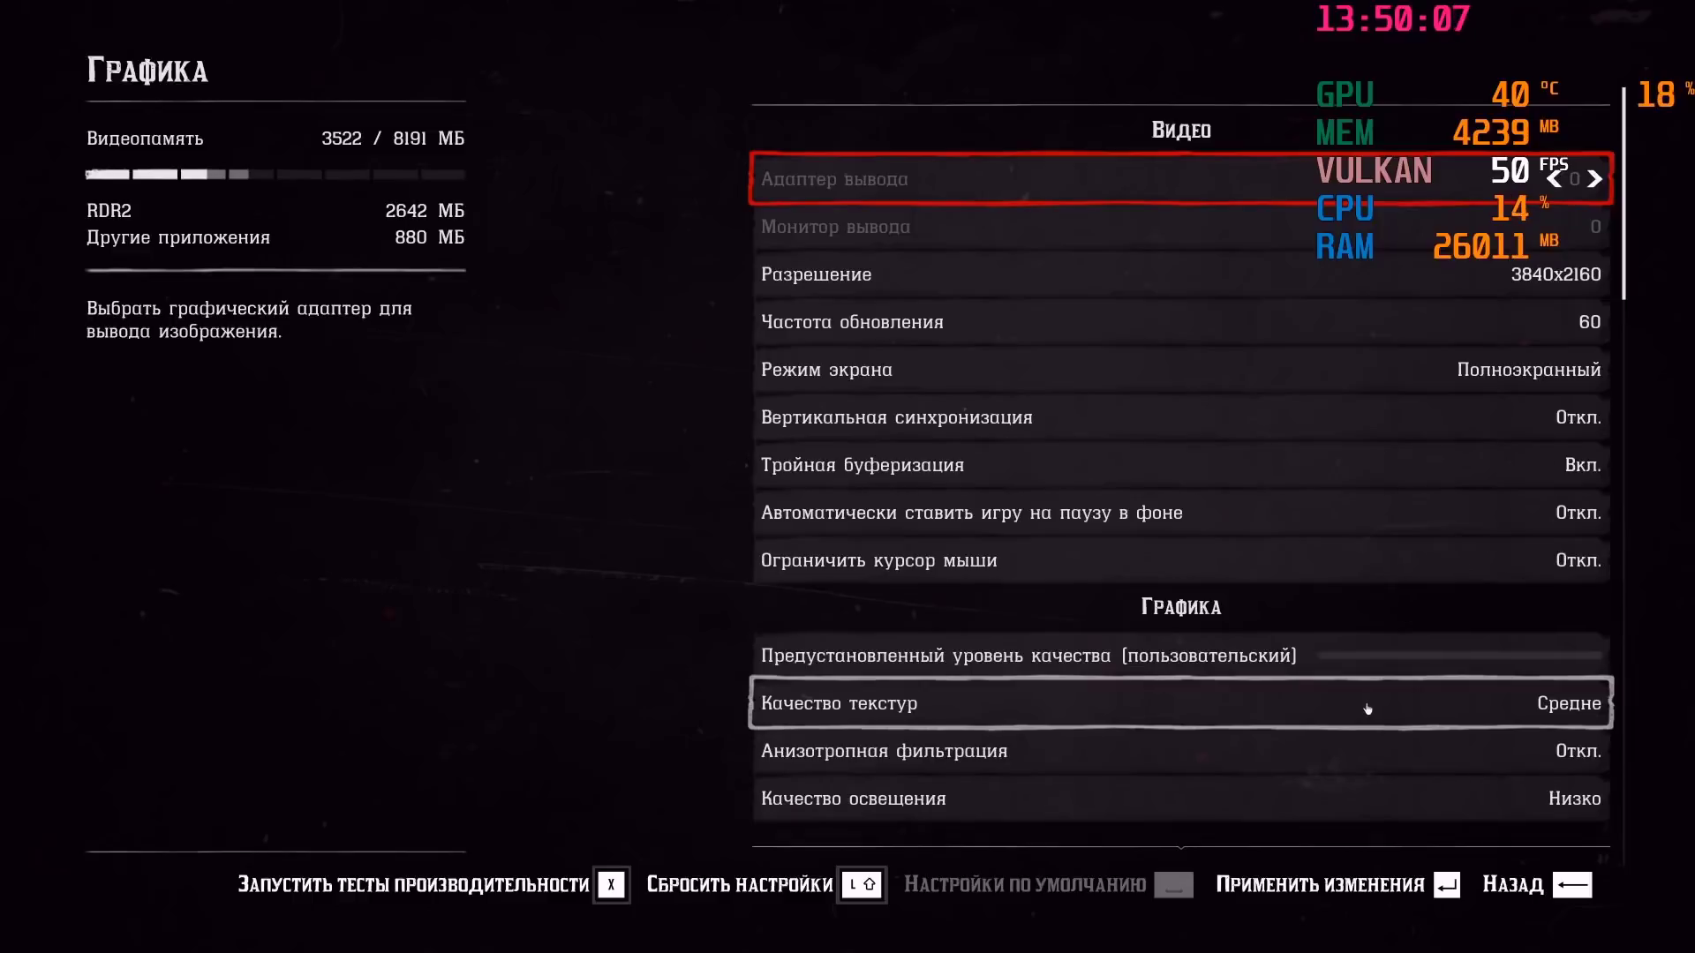
pyautogui.press('Escape')
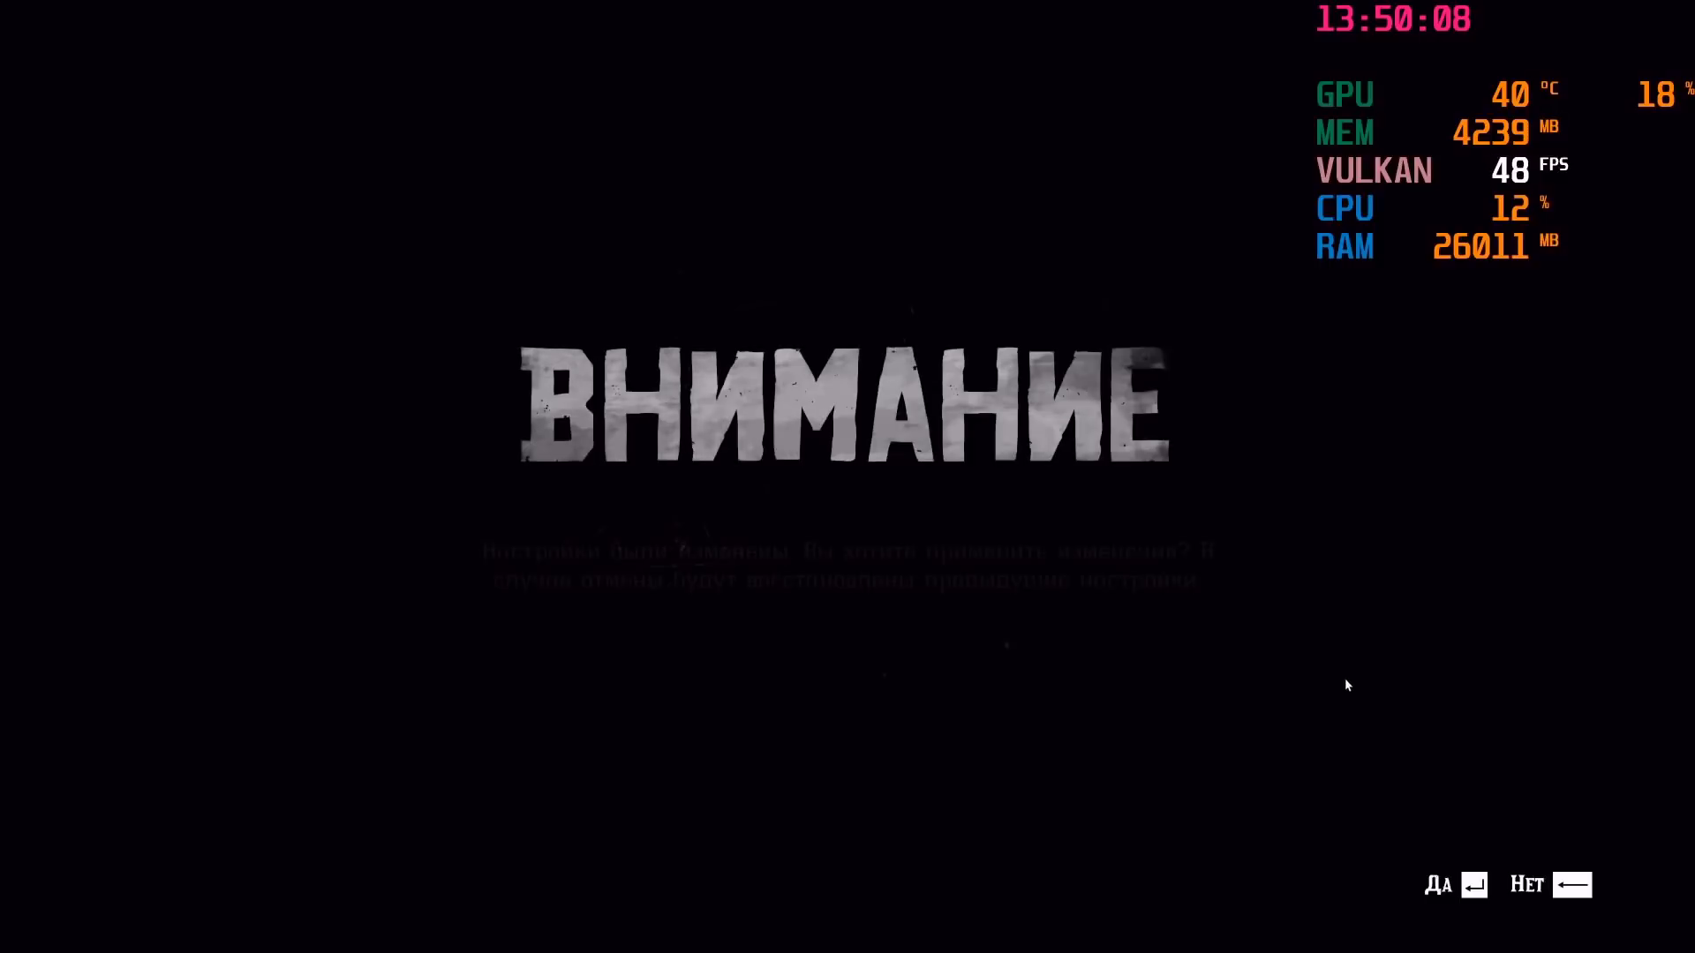
pyautogui.press('Return')
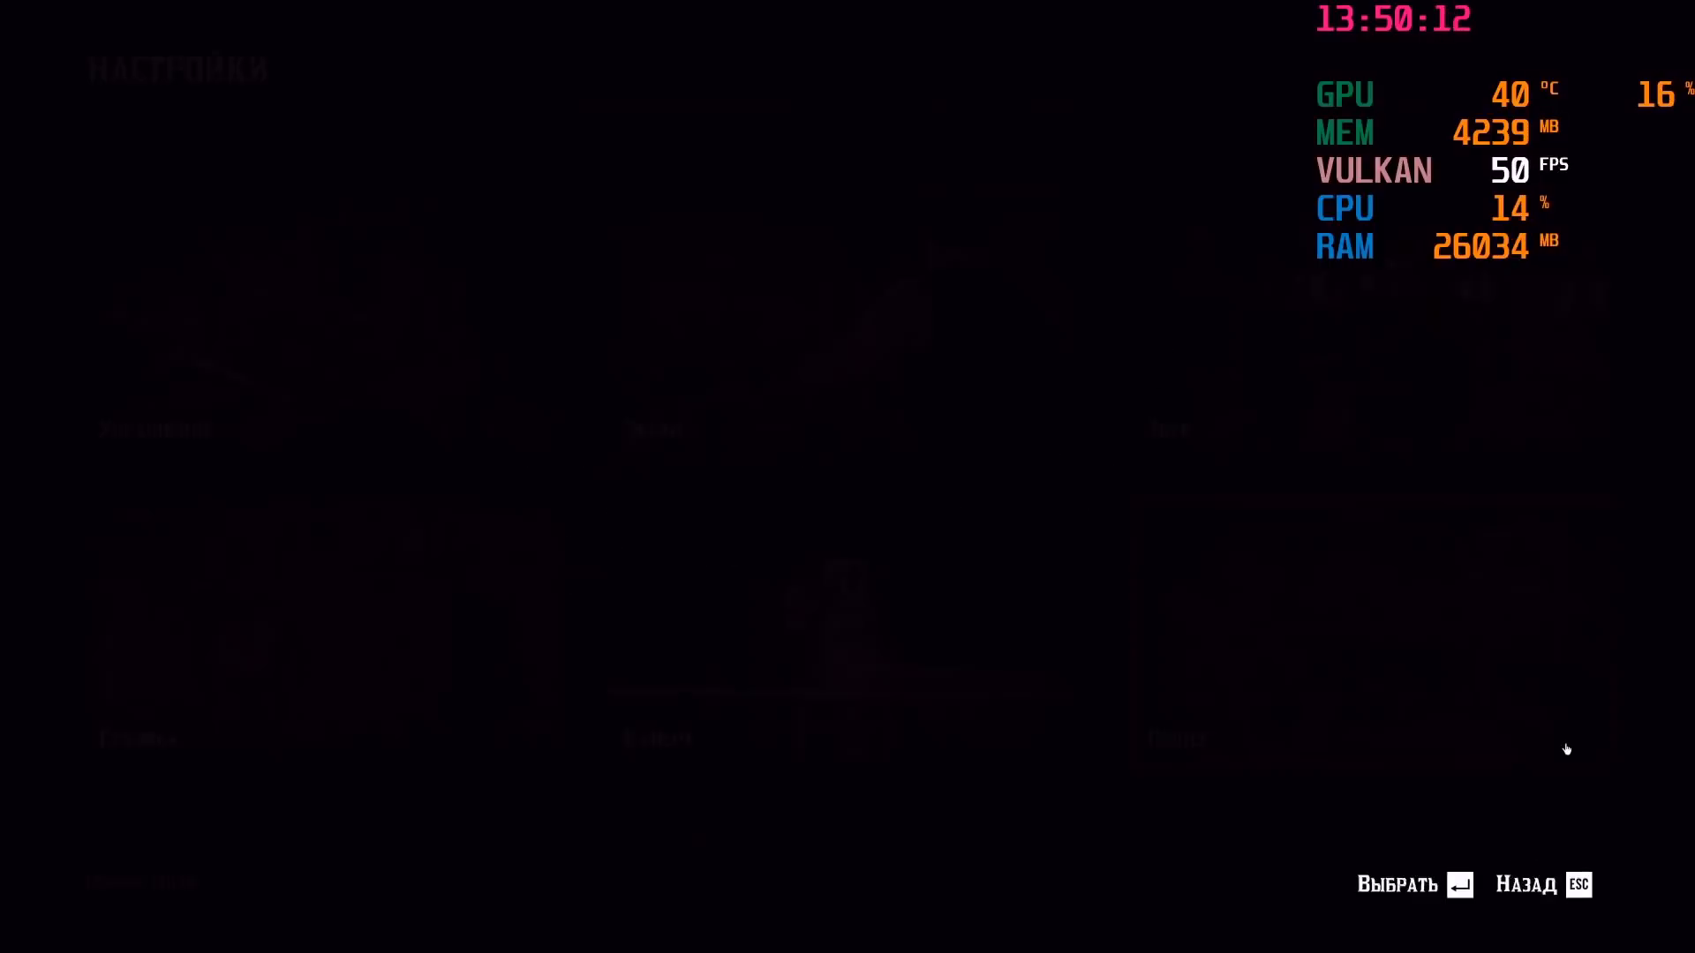
pyautogui.click(468, 690)
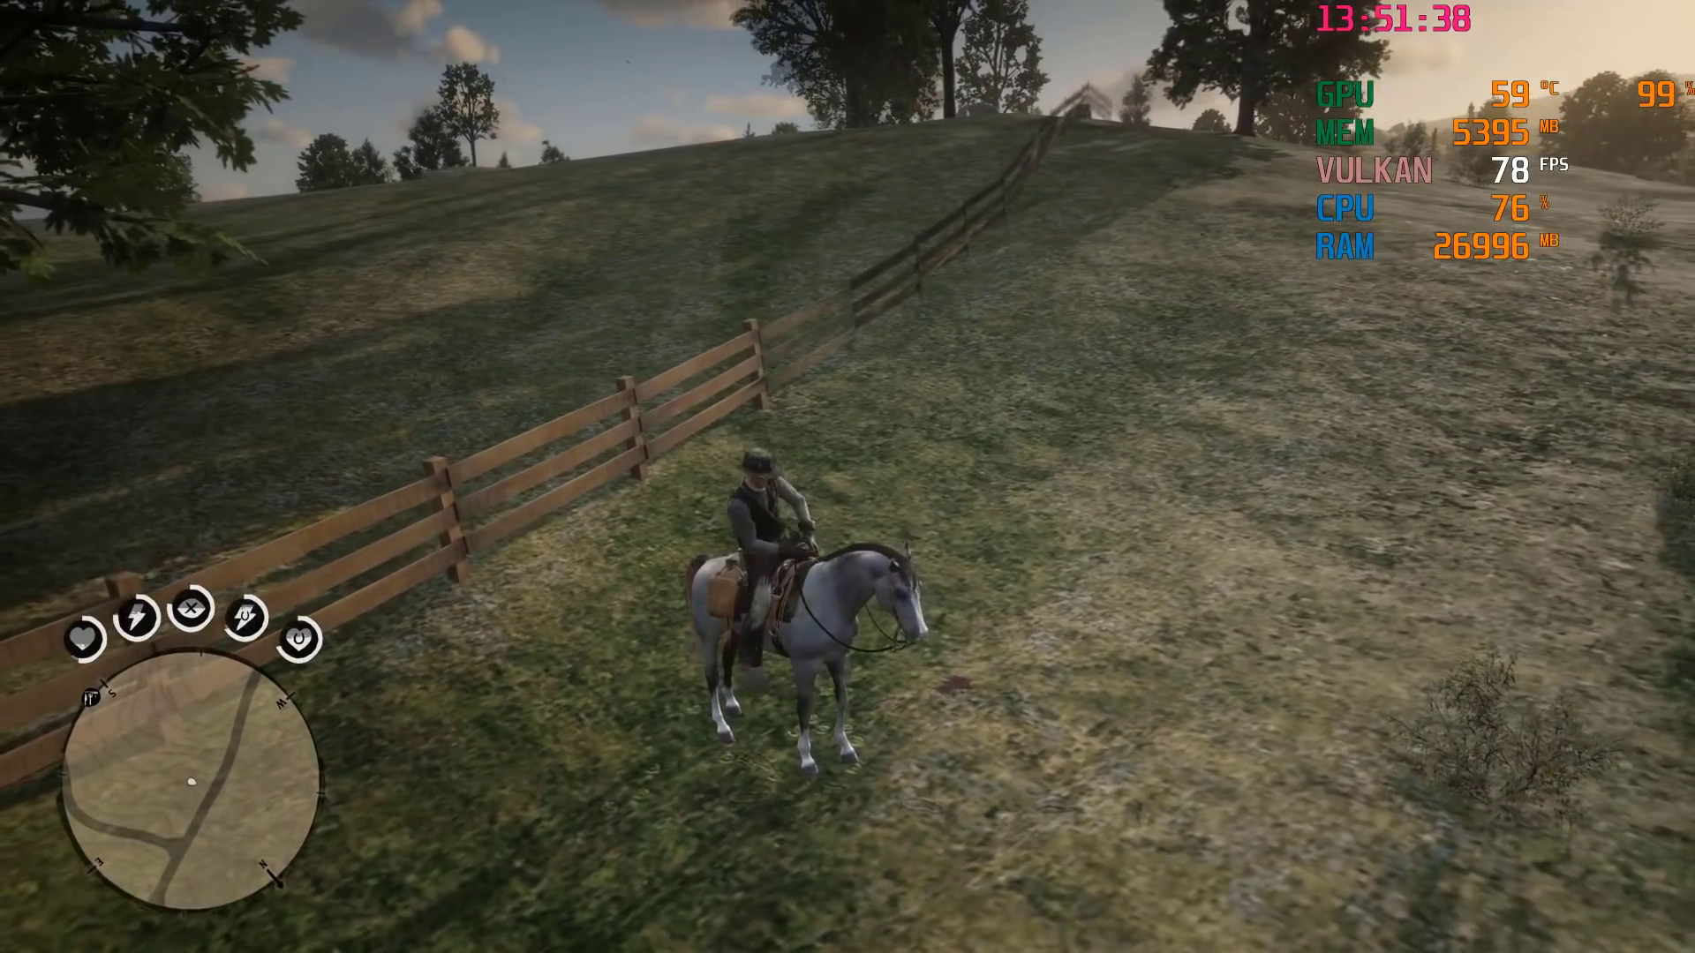
pyautogui.press('w')
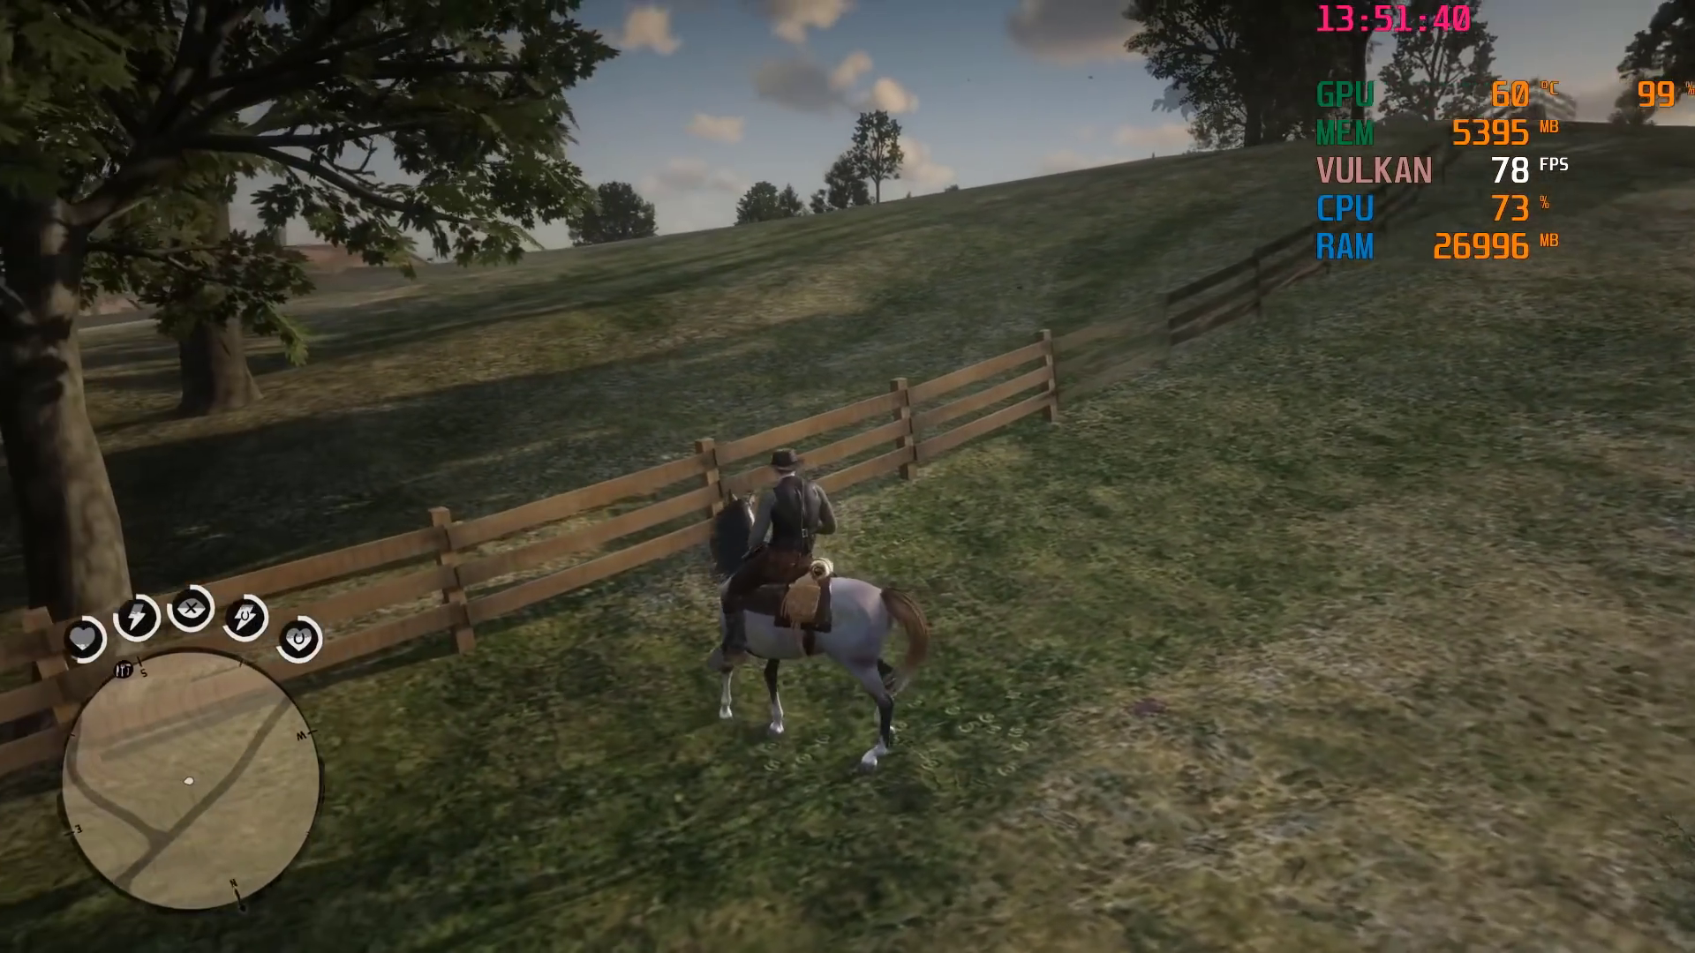